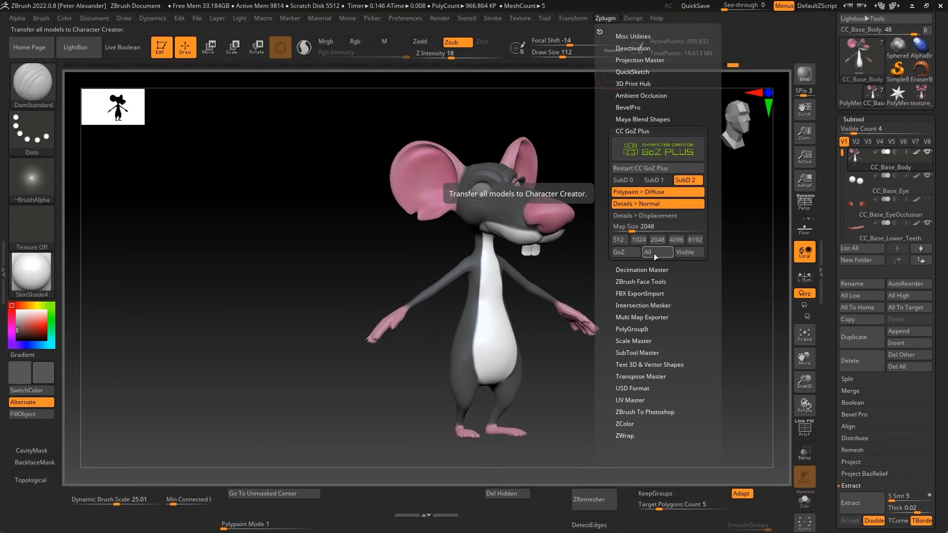
Transfer all models from ZBrush to Character Creator with CC GoZ Plus.
click(654, 253)
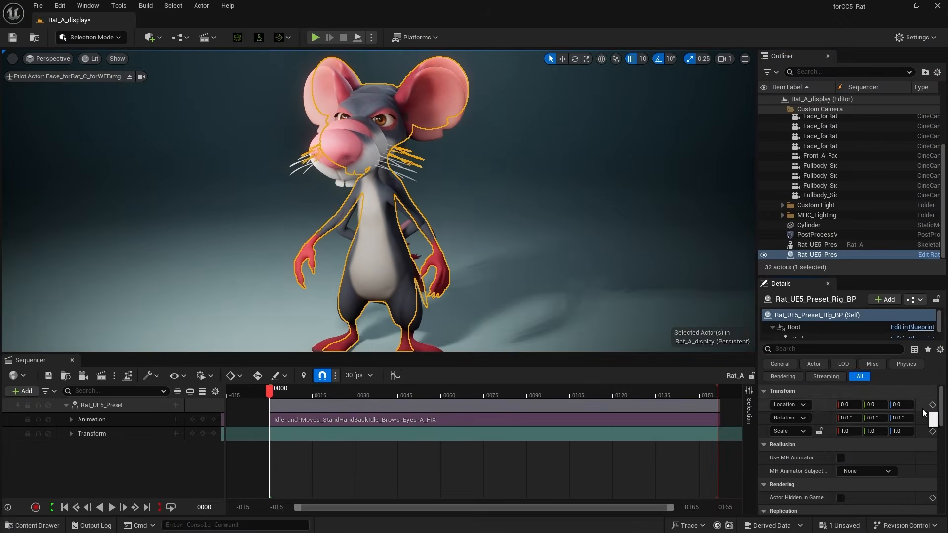
Switch to Unreal Engine and delete the Rat_UE5_Preset track from the sequence.
click(109, 404)
key(Delete)
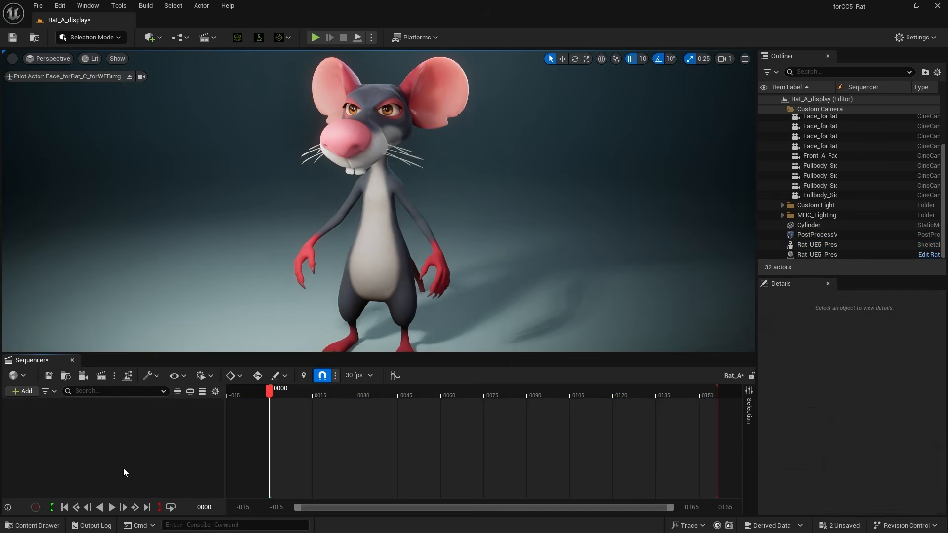
Select the skeletal rat actor, filter its details by "actor" and start adding a track to the sequence.
click(817, 246)
click(806, 348)
text(actor)
click(22, 391)
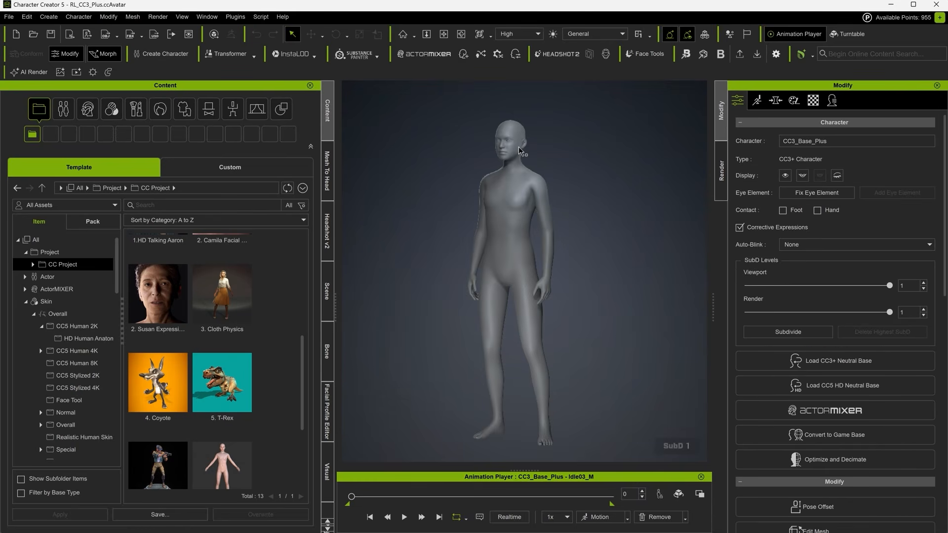
Switch to Character Creator and send the CC3_Base_Plus character to ZBrush through GoZ.
click(514, 175)
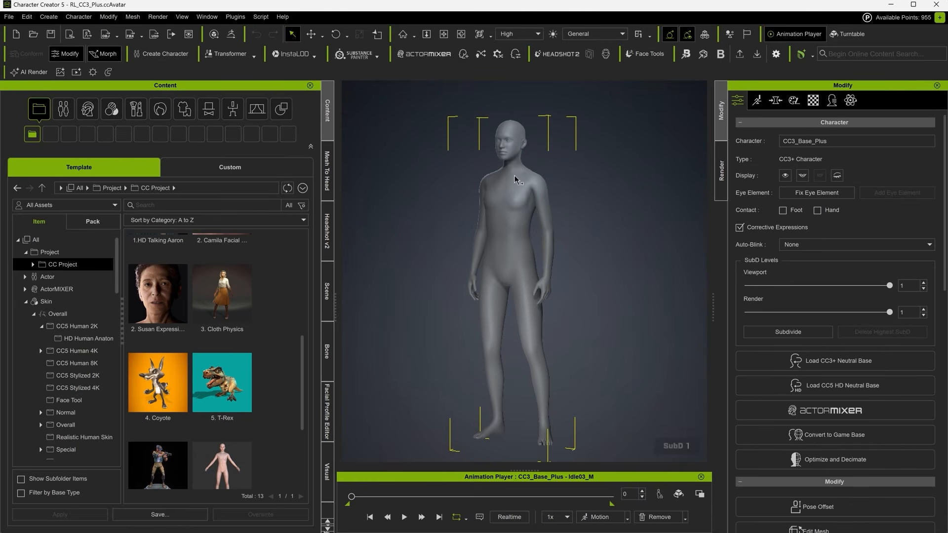
click(232, 34)
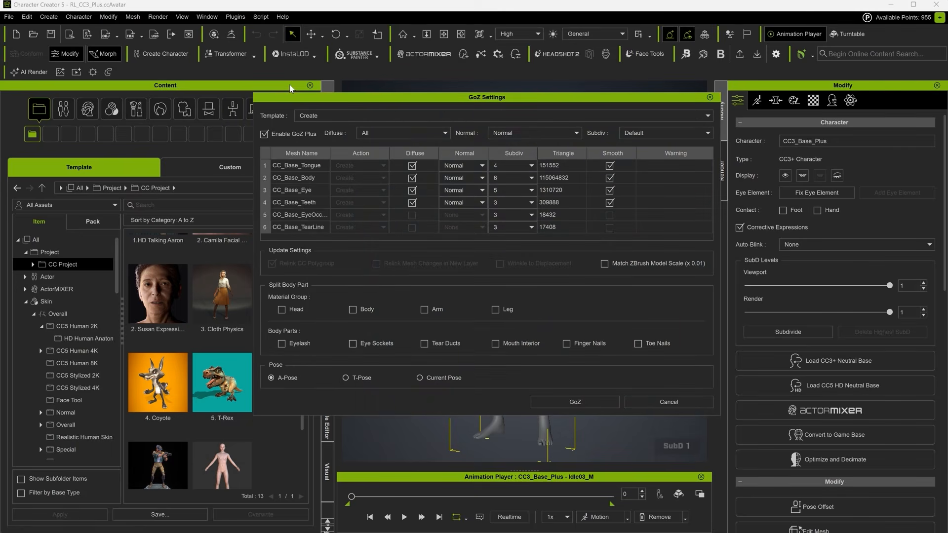
scroll(407, 130, down, 1)
scroll(506, 131, down, 1)
click(564, 402)
click(493, 296)
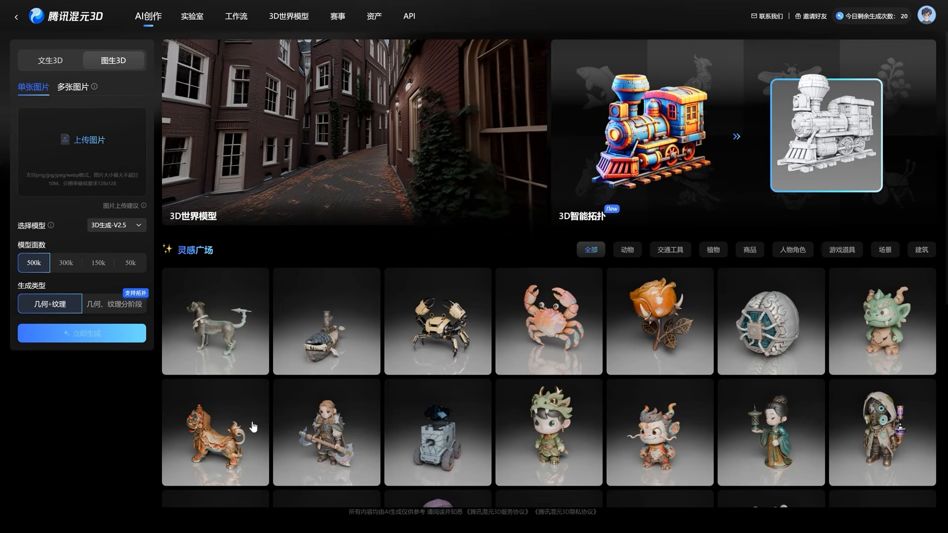
Switch to Tencent Hunyuan 3D, upload the rat image and generate a 500k-face 3D model with geometry and texture.
click(129, 184)
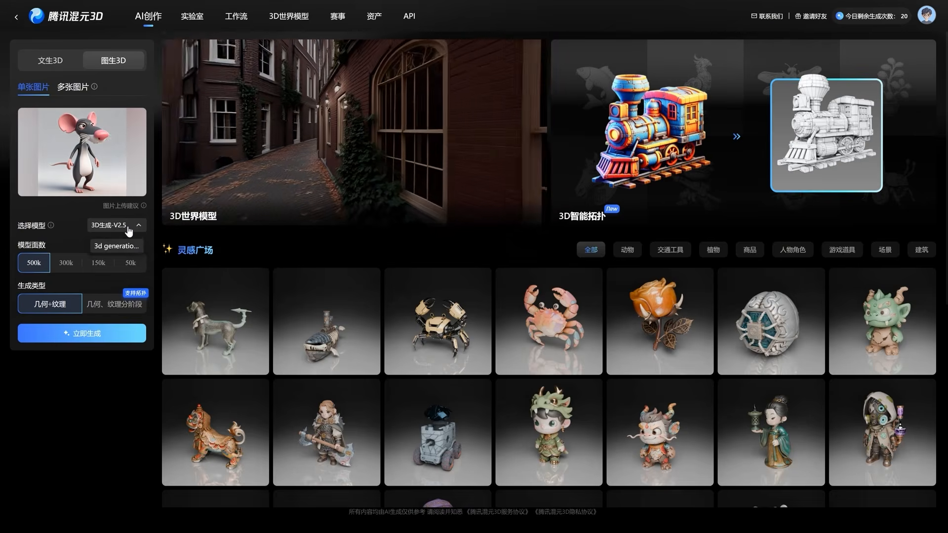
click(108, 335)
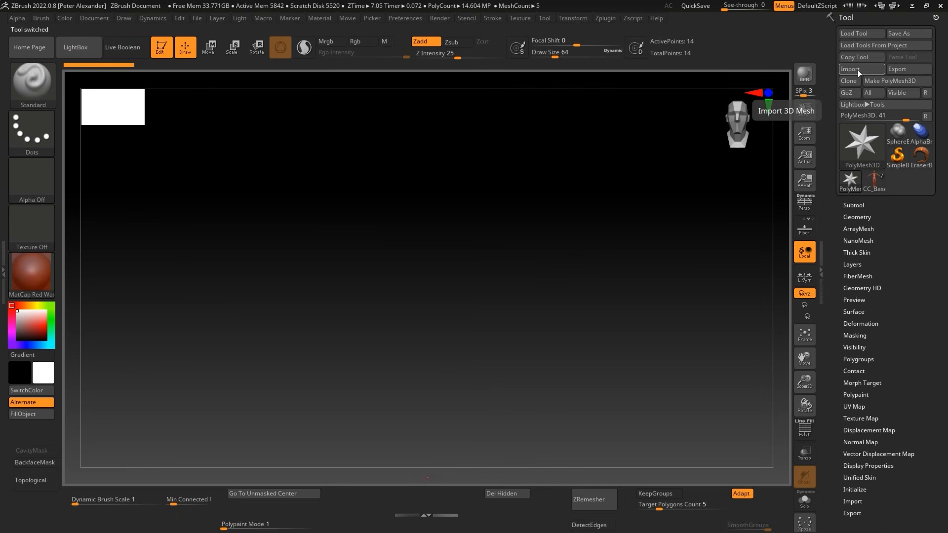
Switch to ZBrush and import the generated rat FBX with its materials as SubTools.
click(857, 69)
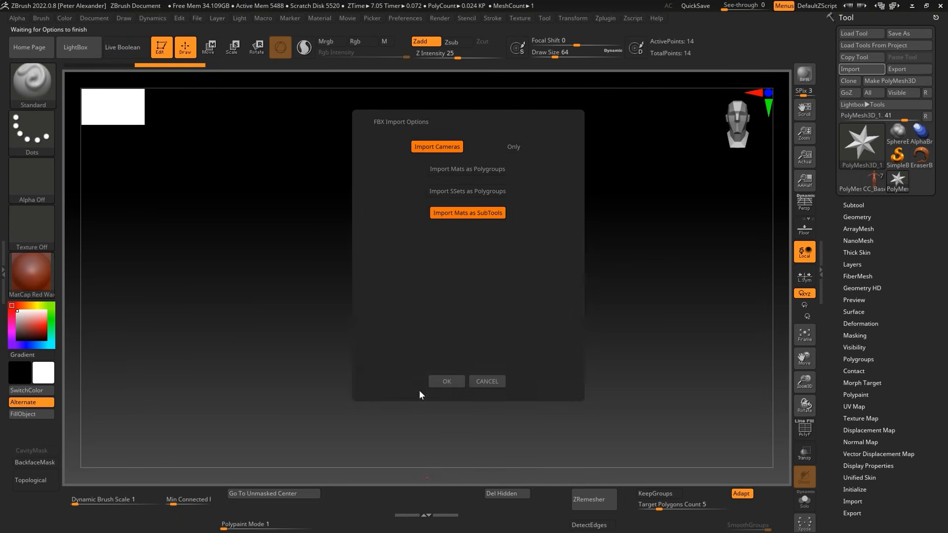
click(447, 383)
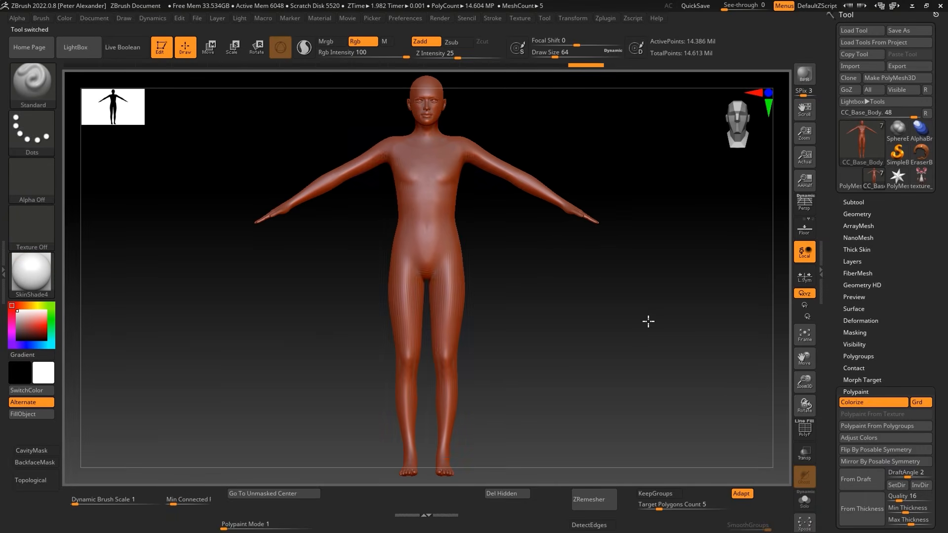
Append the rat mesh texture_pbr_v1281 as a subtool of the CC_Base_Body tool and switch to moving it.
click(859, 202)
click(898, 346)
click(582, 296)
drag(582, 277, 323, 301)
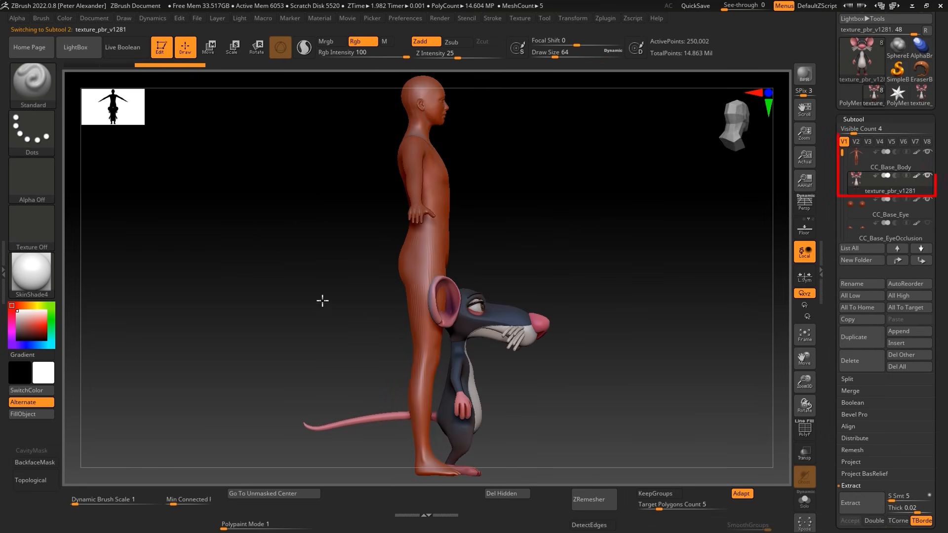
key(w)
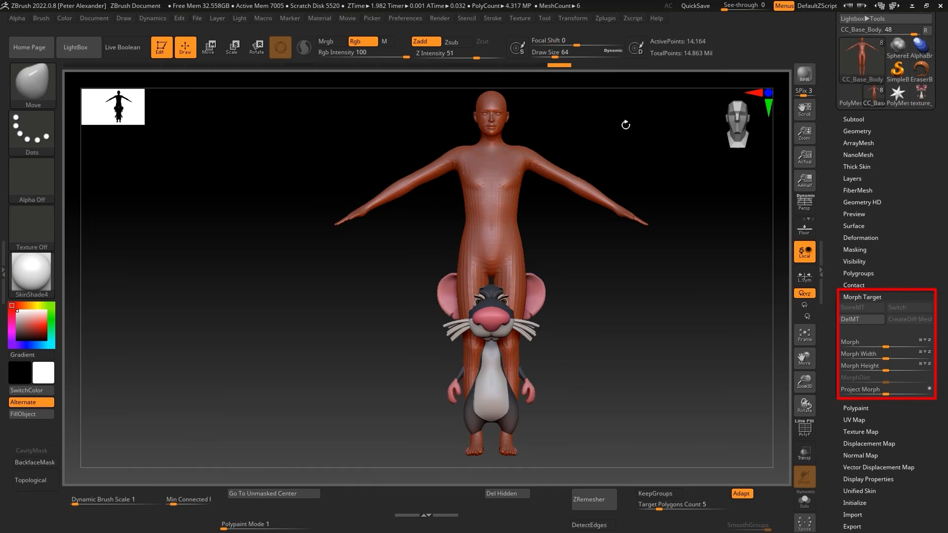
Open ZWrap for the base body and the rat mesh and turn on X symmetry for the rat.
click(605, 20)
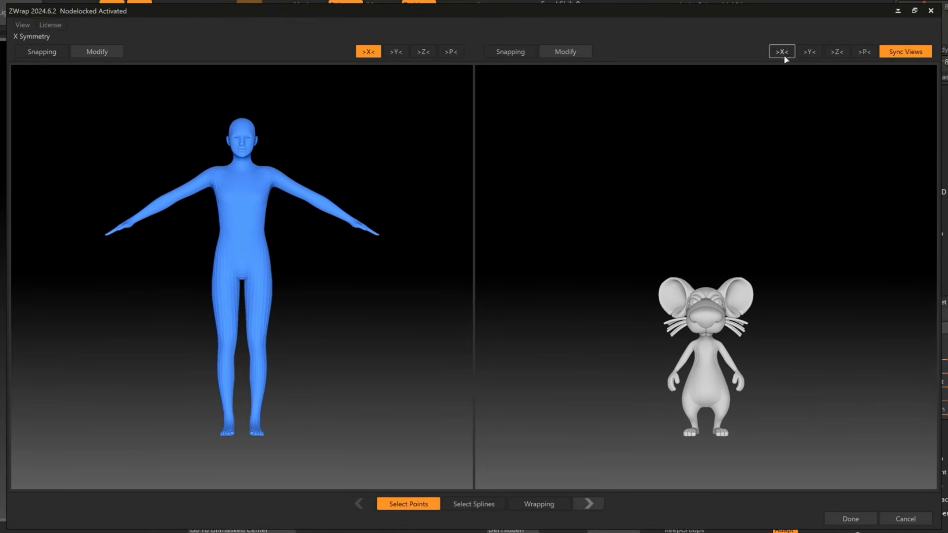
click(782, 52)
scroll(362, 143, up, 10)
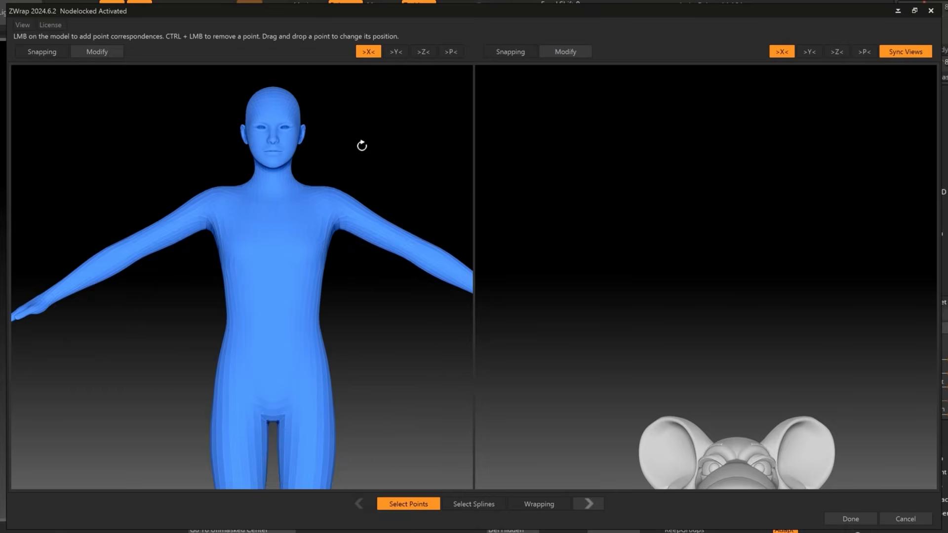
Place correspondence points on the head of the base body in ZWrap.
click(256, 99)
mouse_move(156, 163)
mouse_down()
mouse_move(158, 118)
mouse_move(170, 168)
mouse_up()
click(240, 103)
click(250, 138)
drag(568, 184, 539, 184)
scroll(539, 183, down, 5)
Place correspondence points around the rat's eye and switch X symmetry off for the rat mesh.
alt+drag(524, 425, 486, 237)
alt+drag(395, 200, 395, 369)
drag(533, 244, 606, 189)
drag(582, 237, 626, 241)
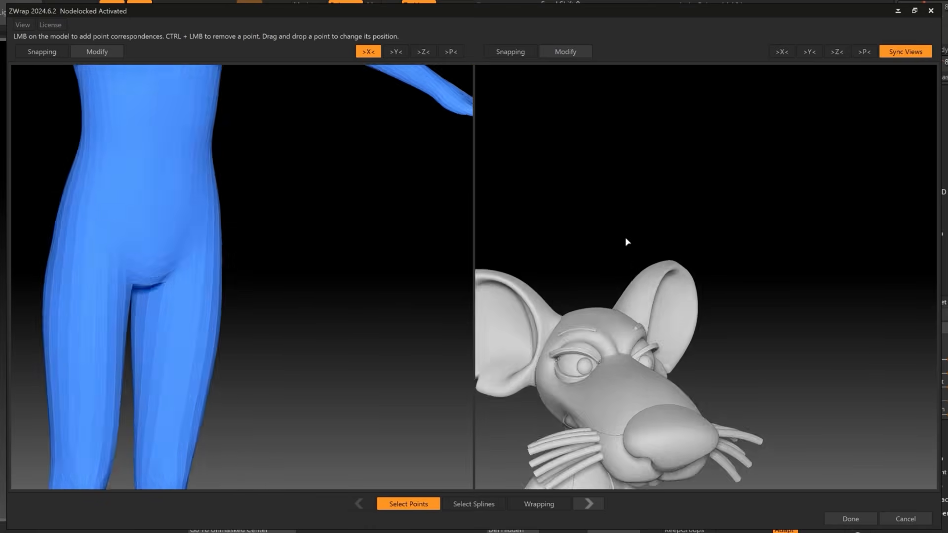
scroll(626, 242, down, 5)
drag(425, 335, 391, 339)
drag(610, 186, 628, 187)
scroll(628, 186, up, 4)
click(782, 52)
click(622, 339)
click(581, 337)
drag(781, 348, 820, 426)
click(782, 52)
drag(509, 372, 536, 370)
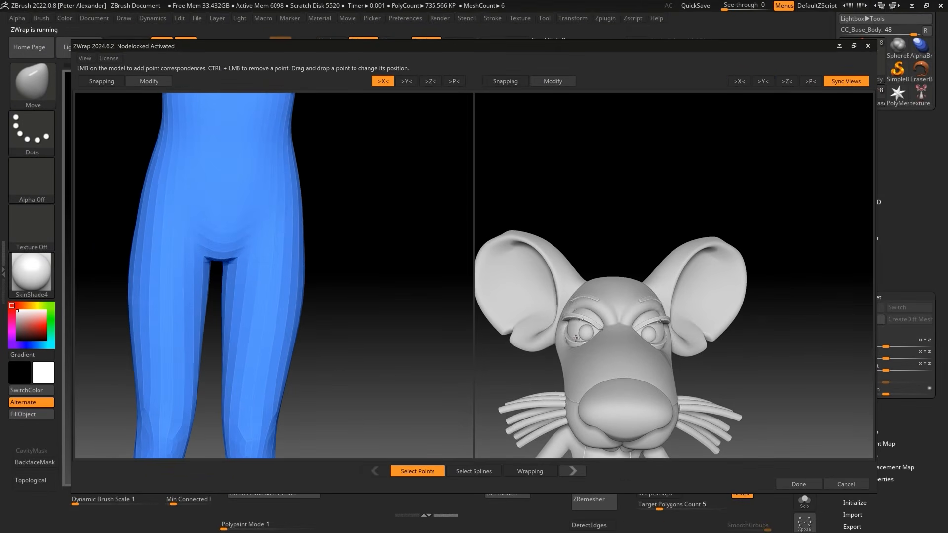
Wrap the base body onto the rat with CartoonWrapping and accept the wrapped mesh.
click(527, 472)
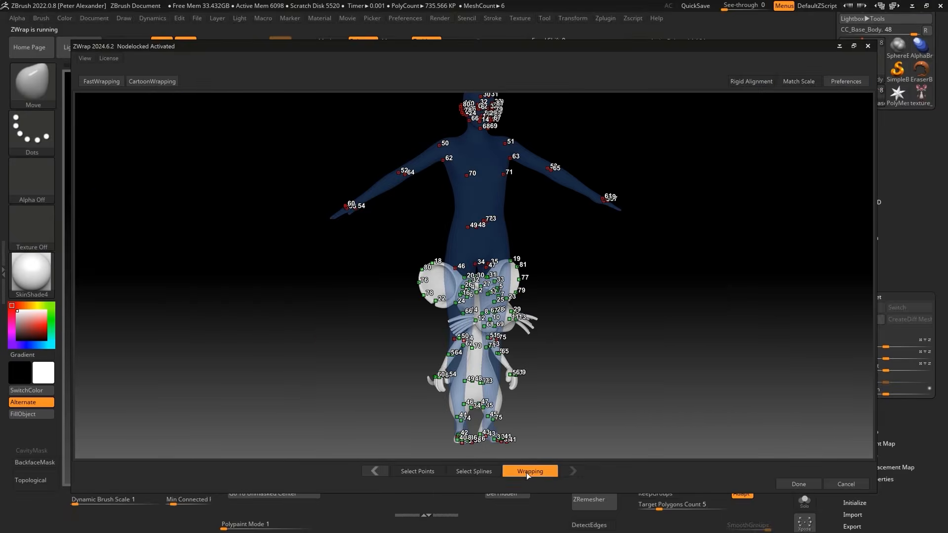
click(152, 81)
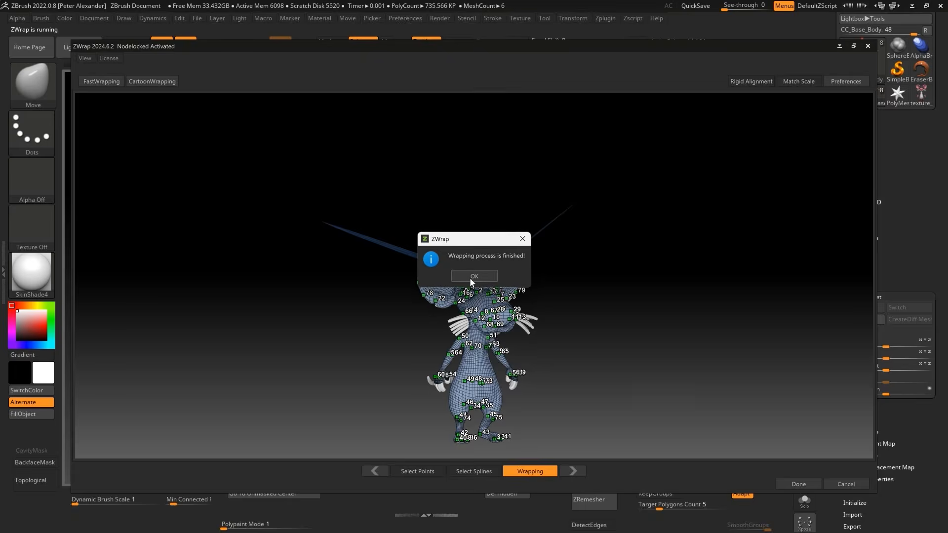
click(470, 279)
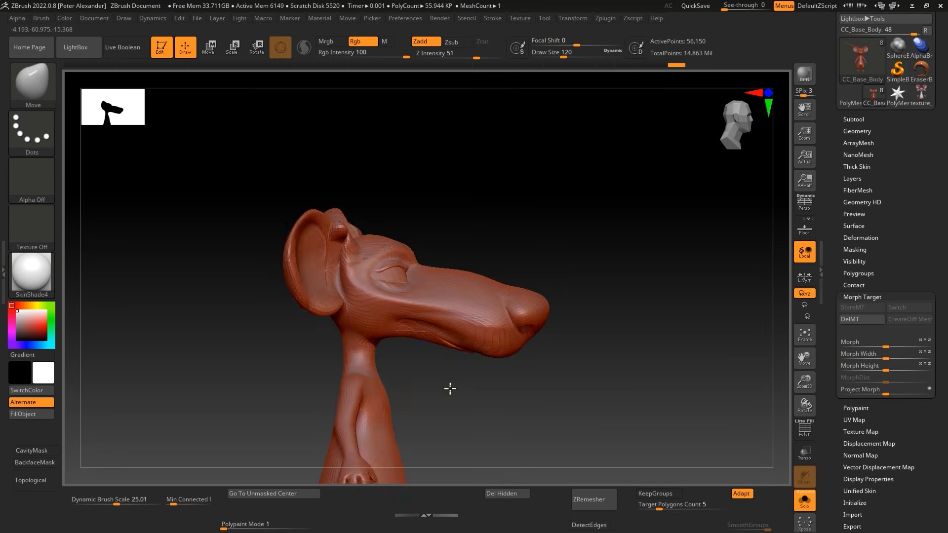
Turn on the polyframe and put the wrapped rat mesh, without the eyelash spikes, into a single polygroup.
drag(448, 388, 329, 368)
mouse_move(370, 269)
mouse_down()
mouse_move(324, 254)
mouse_move(252, 302)
mouse_move(306, 355)
mouse_move(372, 316)
mouse_move(362, 344)
mouse_move(300, 294)
mouse_move(377, 353)
mouse_up()
key(shift+f)
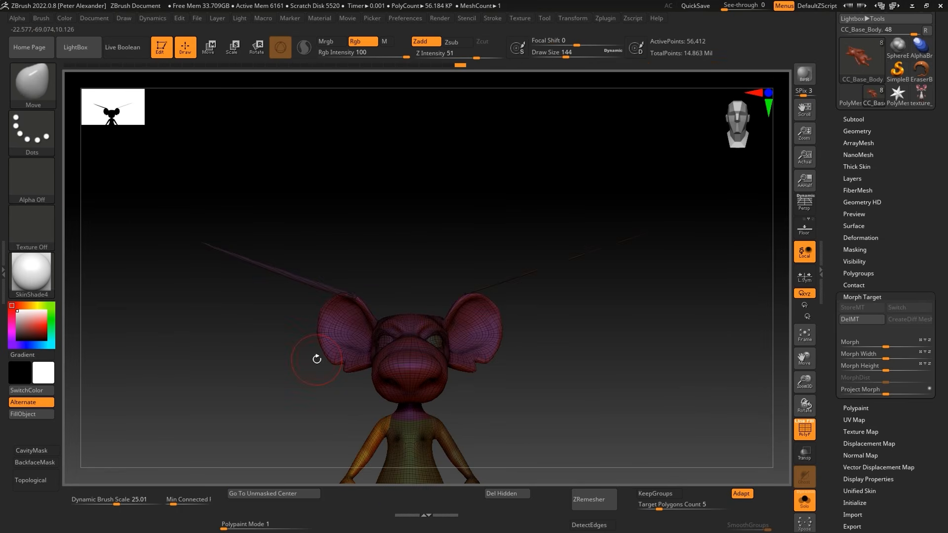
key(ctrl+w)
ctrl+click(303, 367)
ctrl+click(292, 368)
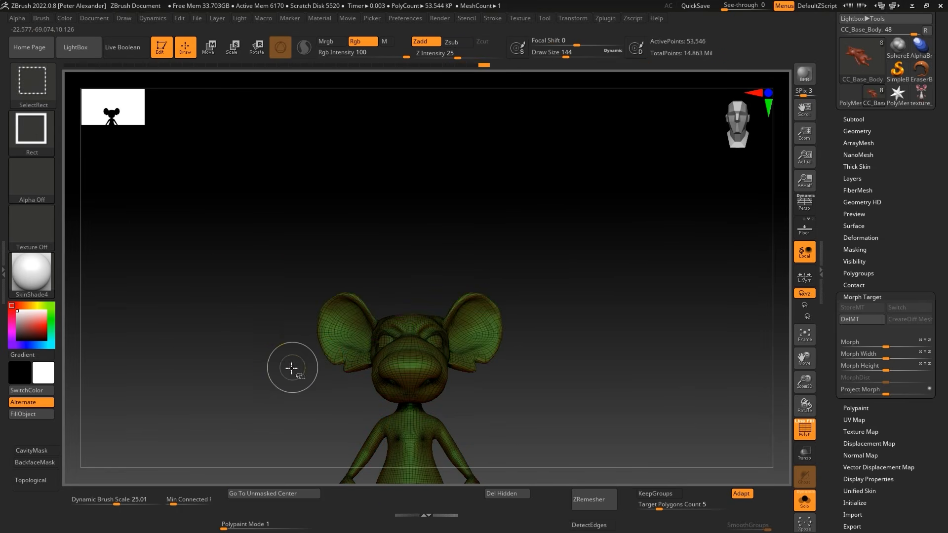
ctrl+shift+click(251, 394)
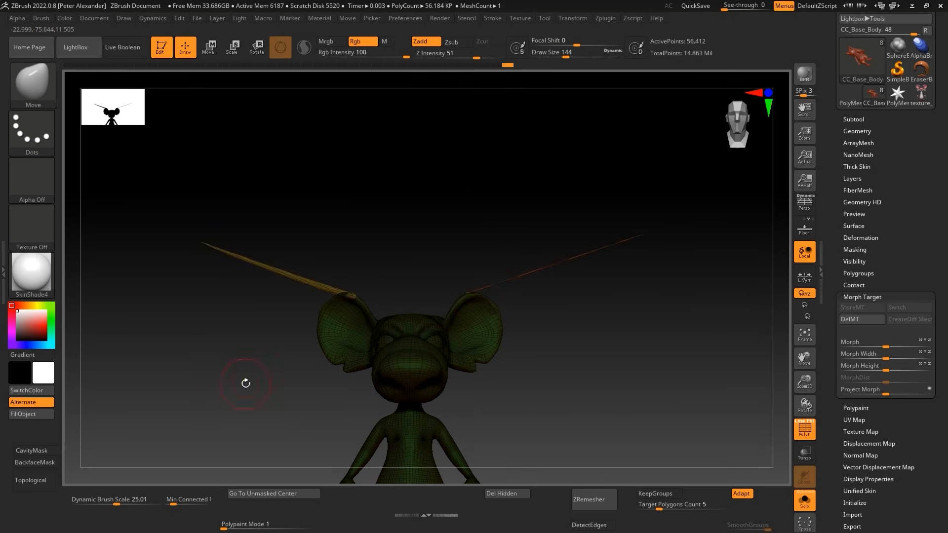
Isolate polygroups to separate the head, and mask the rat mesh except for the stretched eyelash geometry.
drag(173, 370, 278, 349)
ctrl+shift+click(363, 351)
ctrl+shift+drag(321, 391, 259, 283)
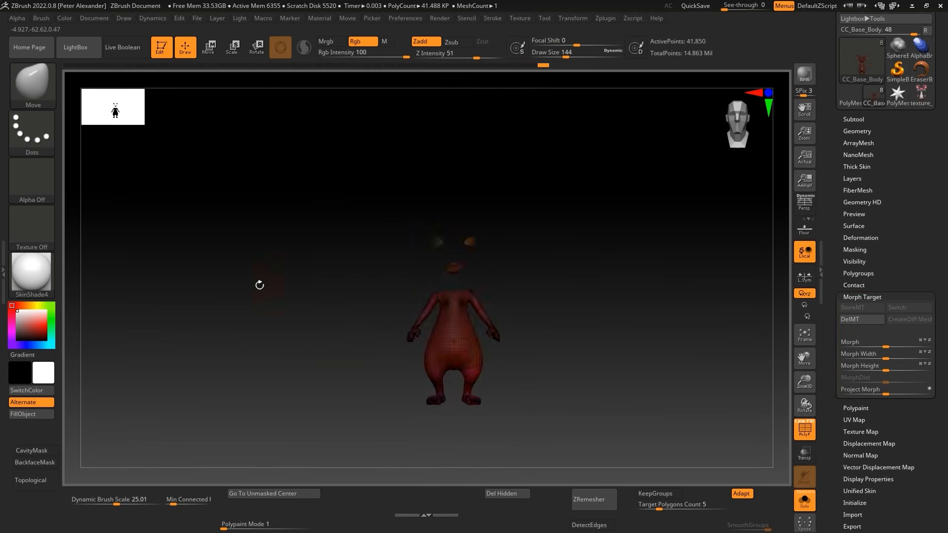
ctrl+shift+click(258, 283)
ctrl+drag(293, 88, 374, 239)
ctrl+click(207, 332)
Centre the gizmo on the unmasked eyelashes and move them into place at the rat's eyes.
key(w)
alt+drag(207, 332, 195, 202)
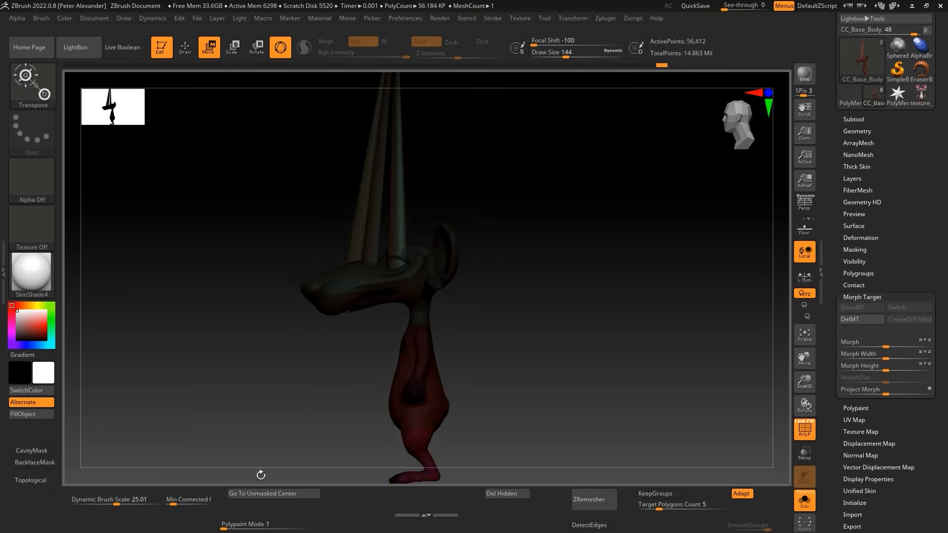
click(262, 493)
alt+drag(262, 247, 267, 430)
alt+drag(283, 283, 283, 217)
drag(383, 211, 388, 417)
shift+drag(222, 363, 277, 316)
alt+drag(119, 326, 122, 367)
drag(364, 353, 366, 472)
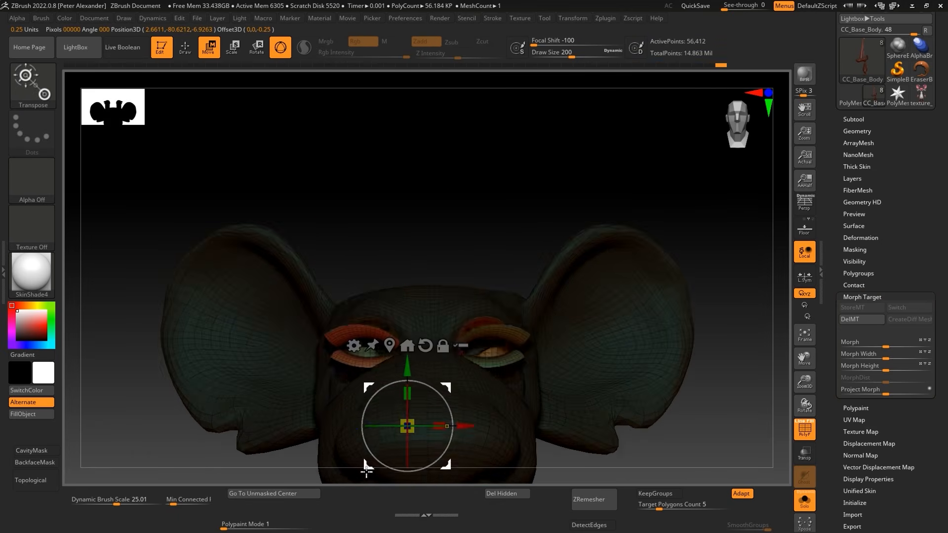
shift+drag(163, 395, 222, 395)
drag(374, 425, 364, 434)
mouse_move(188, 390)
shift+mouse_down()
mouse_move(129, 389)
mouse_move(153, 415)
shift+mouse_up()
With only the inner head parts and body shown, mask the eyeballs using the Lasso stroke and invert the mask.
key(q)
mouse_move(222, 419)
mouse_down()
mouse_move(275, 403)
mouse_move(220, 390)
mouse_up()
ctrl+shift+click(256, 366)
ctrl+click(32, 132)
ctrl+click(188, 162)
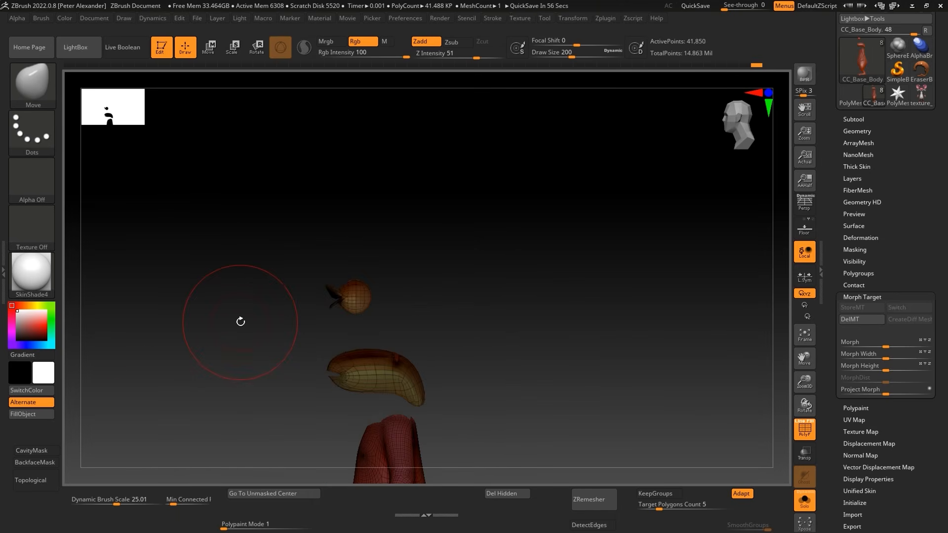
mouse_move(228, 281)
ctrl+mouse_down()
mouse_move(442, 288)
mouse_move(420, 285)
ctrl+mouse_up()
ctrl+shift+click(269, 390)
ctrl+click(271, 392)
key(w)
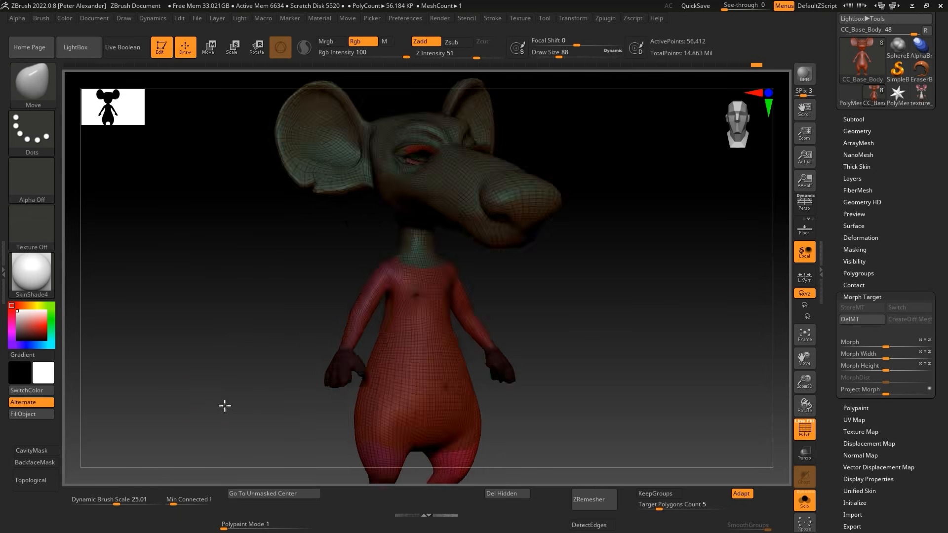
Restore the unmasked hands' shape from the stored morph target and position them at the ends of the arms.
key(ctrl+shift)
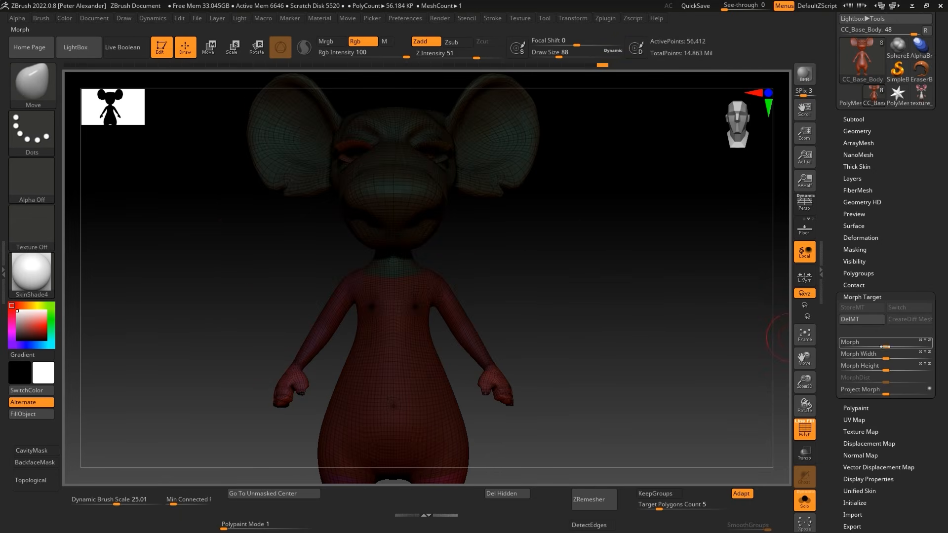
key(w)
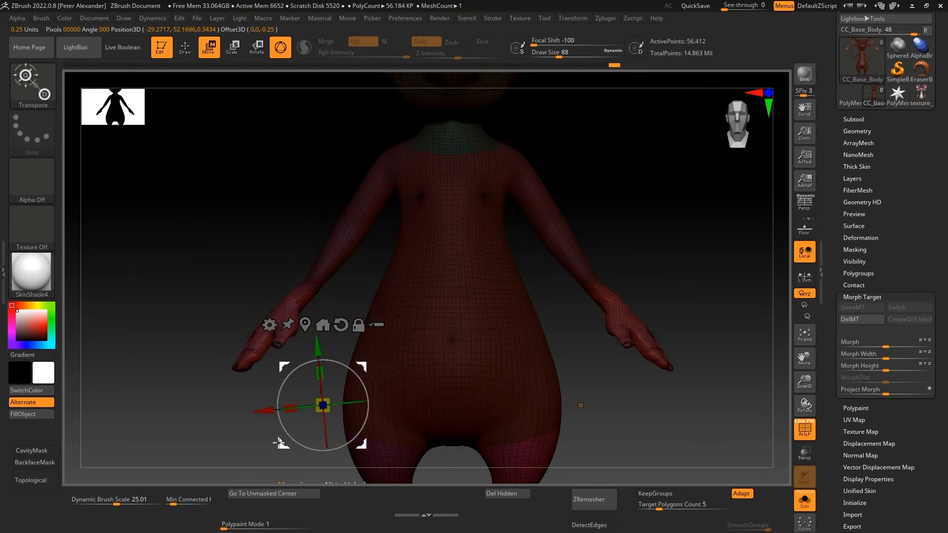
key(q)
mouse_move(245, 409)
mouse_down()
mouse_move(231, 311)
mouse_move(142, 343)
mouse_move(237, 345)
mouse_up()
key(w)
key(q)
mouse_move(296, 346)
mouse_down()
mouse_move(351, 341)
mouse_move(326, 366)
mouse_up()
mouse_move(276, 346)
mouse_down()
mouse_move(377, 339)
mouse_move(237, 345)
mouse_up()
Mask all but the rat's hands with a lasso and shift them using the gizmo centred on the unmasked area.
mouse_move(289, 338)
ctrl+mouse_down()
mouse_move(375, 351)
mouse_move(289, 425)
ctrl+mouse_up()
ctrl+click(263, 375)
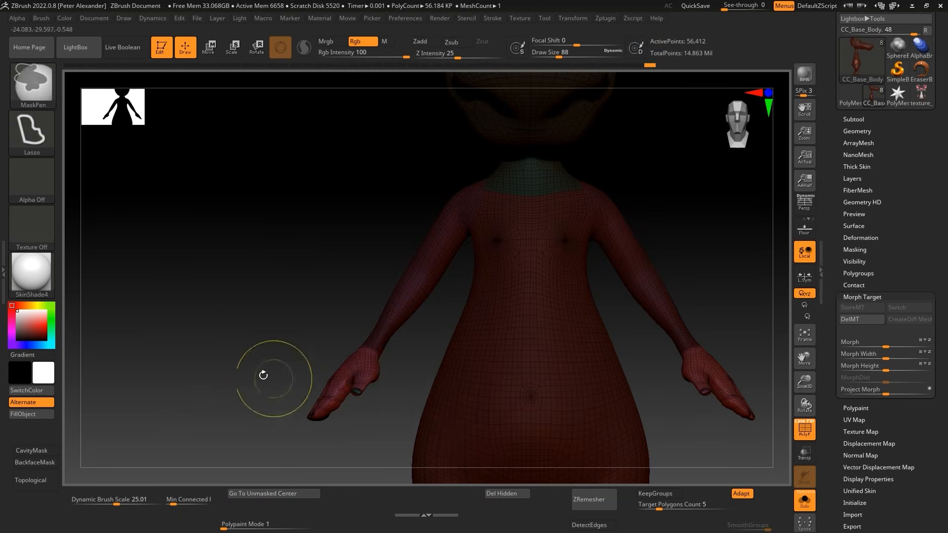
key(w)
alt+drag(496, 470, 488, 419)
click(243, 490)
mouse_move(300, 373)
mouse_down()
mouse_move(251, 252)
mouse_move(181, 376)
mouse_up()
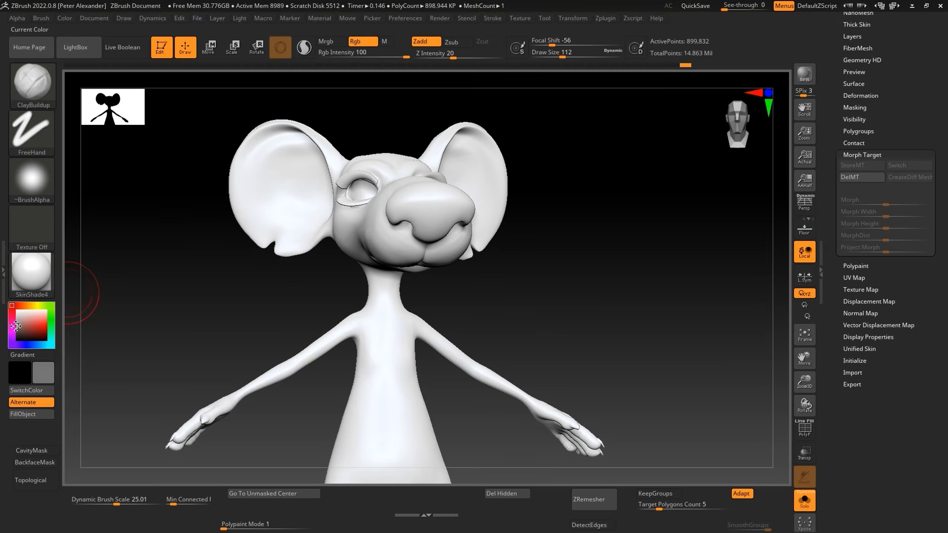
Fill the rat mesh with dark grey and paint its nose pink.
click(30, 415)
click(10, 330)
click(33, 322)
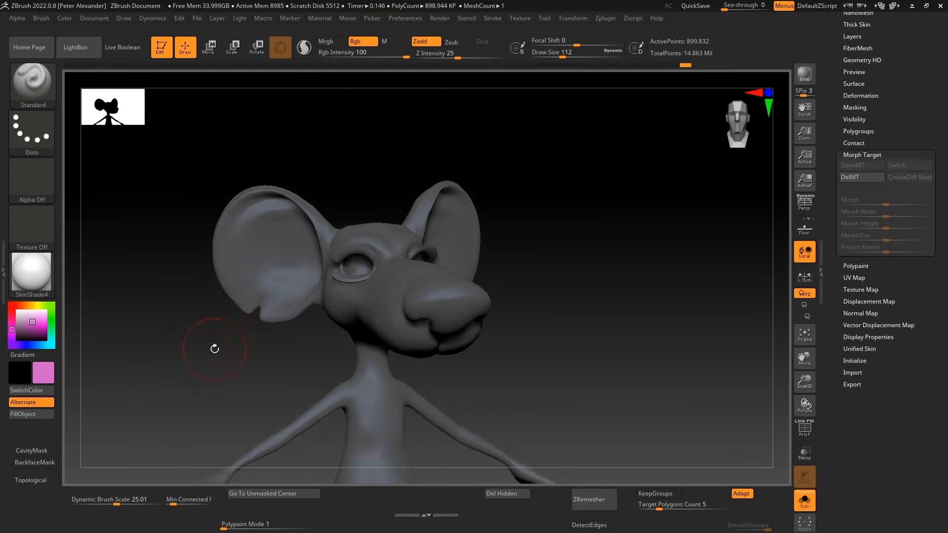
drag(459, 390, 476, 412)
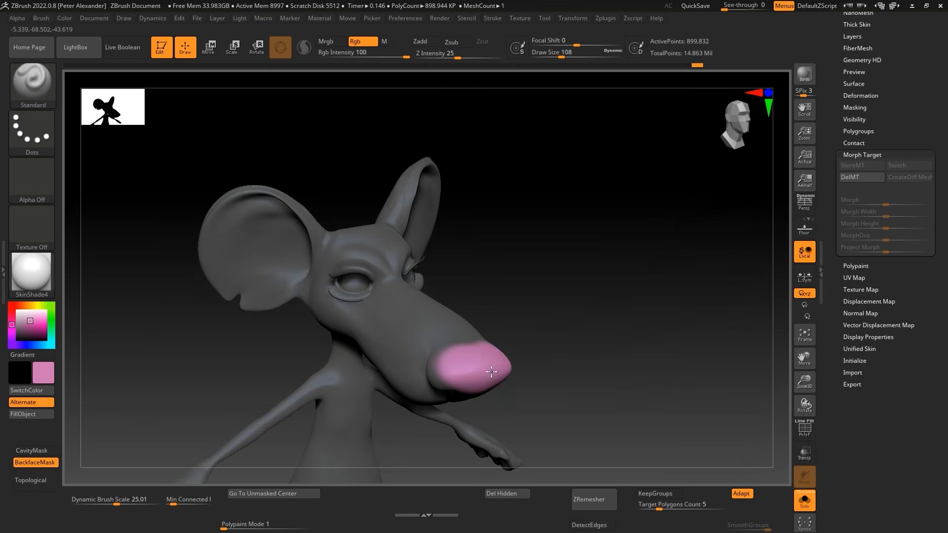
mouse_move(491, 371)
mouse_down()
mouse_move(495, 326)
mouse_move(428, 410)
mouse_up()
Sample the grey body colour for refining the edge of the pink nose and raise the mesh to its higher subdivision levels.
key(c)
drag(418, 285, 401, 284)
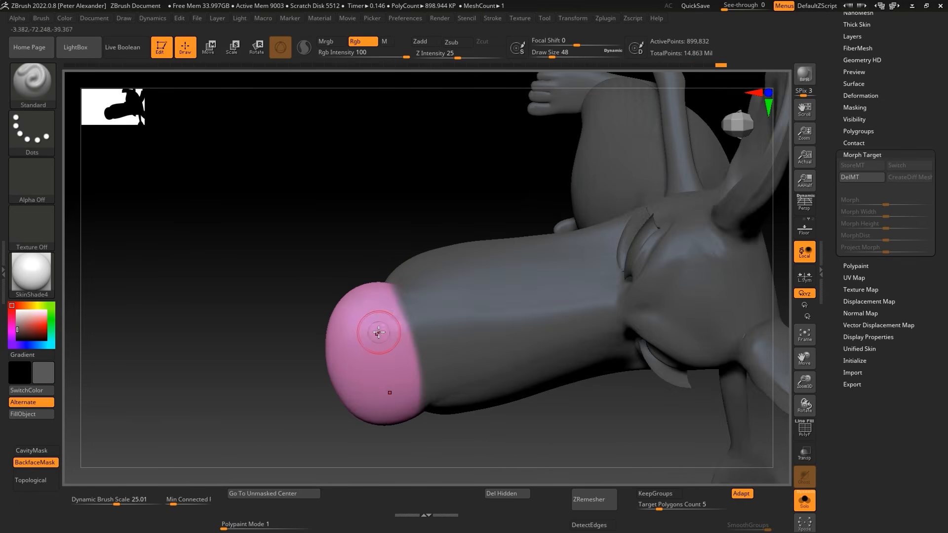
key(c)
key(d)
key(d)
drag(289, 353, 297, 285)
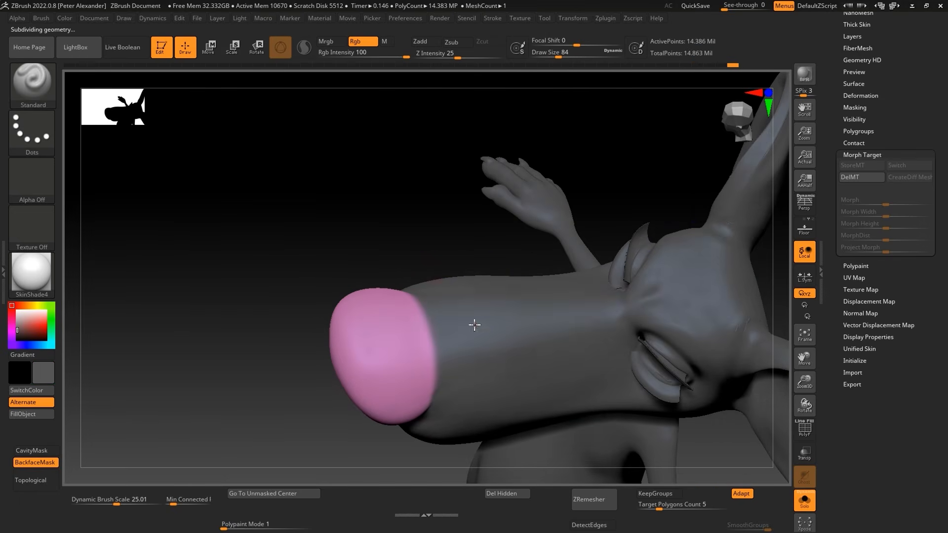
Clean up the boundary between the pink nose and the grey snout using sampled pink and grey colours.
shift+drag(750, 343, 237, 345)
click(21, 314)
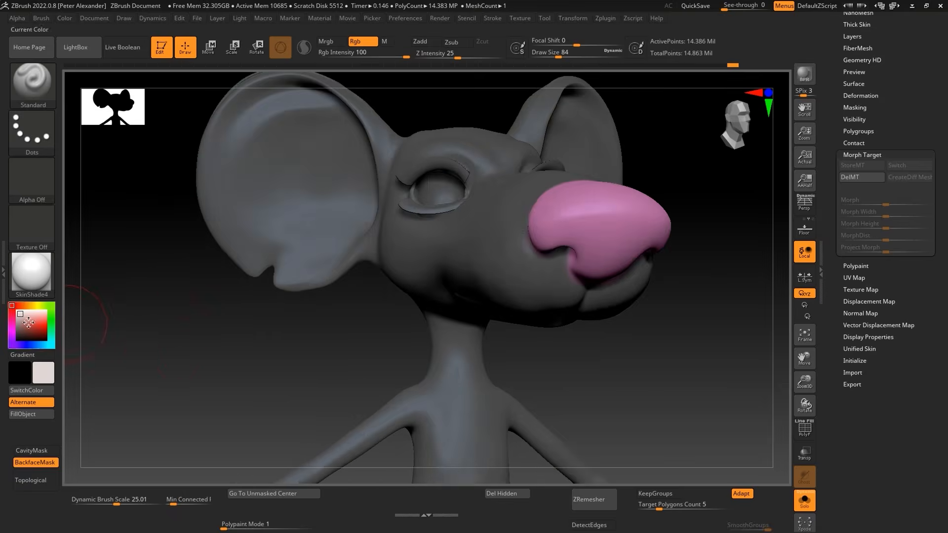
drag(277, 306, 423, 41)
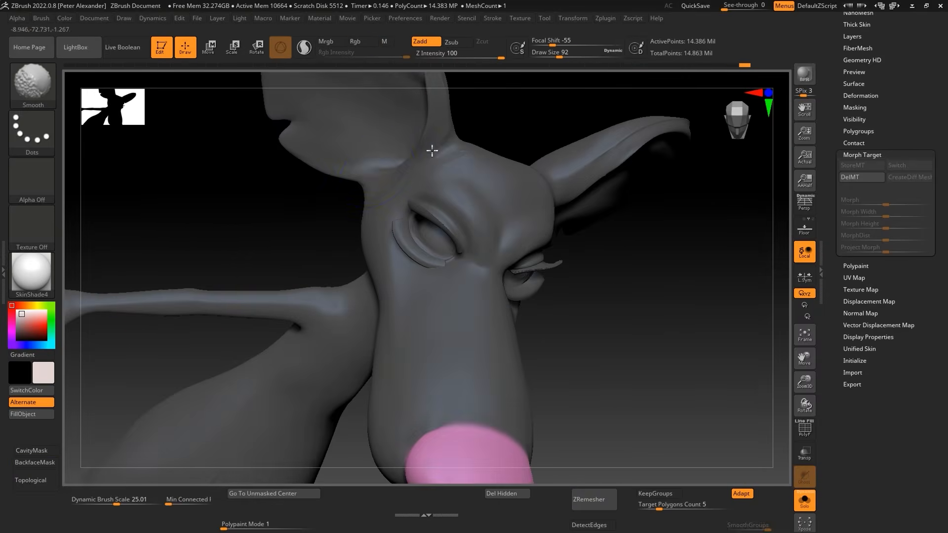
drag(434, 148, 240, 344)
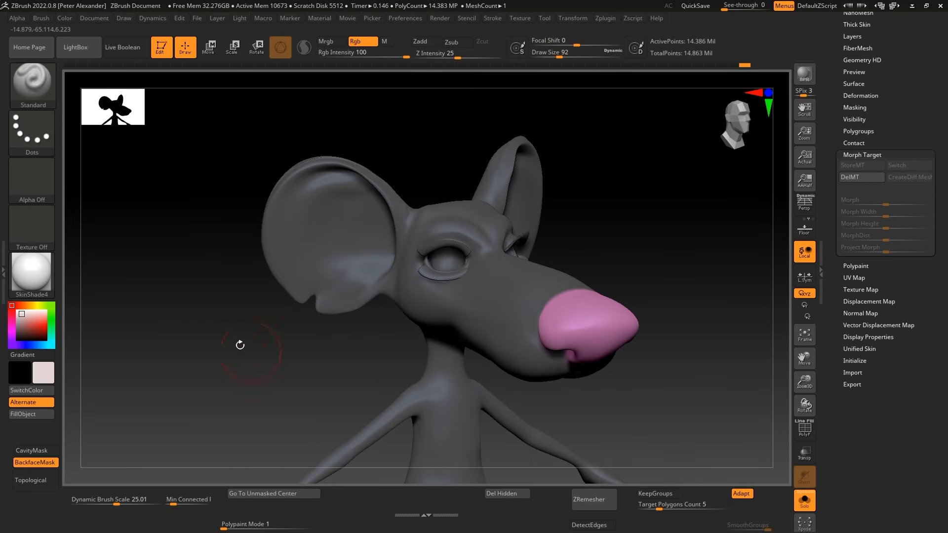
drag(329, 363, 306, 363)
drag(345, 207, 431, 243)
drag(518, 296, 503, 345)
drag(593, 237, 523, 223)
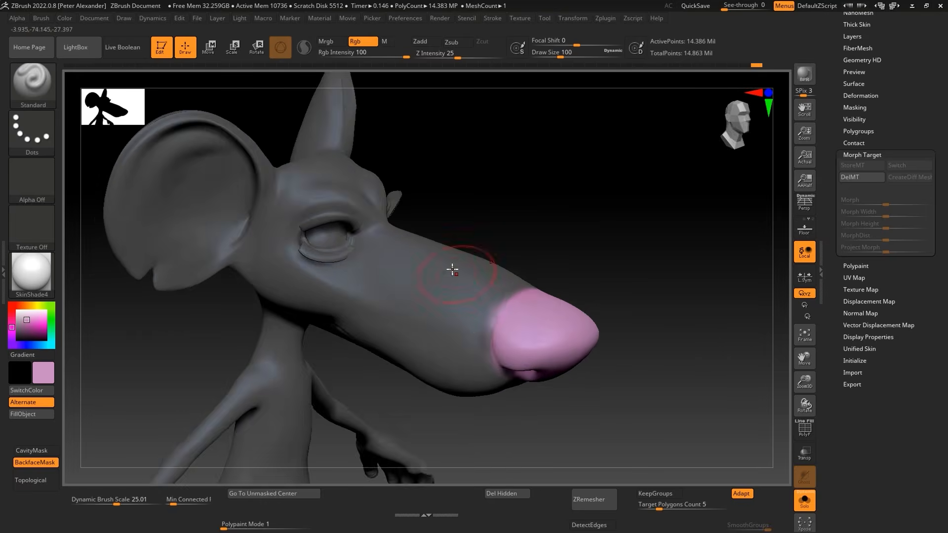
key(c)
mouse_move(617, 257)
mouse_down()
mouse_move(592, 197)
mouse_move(617, 306)
mouse_move(543, 222)
mouse_up()
key(c)
mouse_move(642, 247)
mouse_down()
mouse_move(671, 237)
mouse_move(657, 237)
mouse_move(652, 267)
mouse_up()
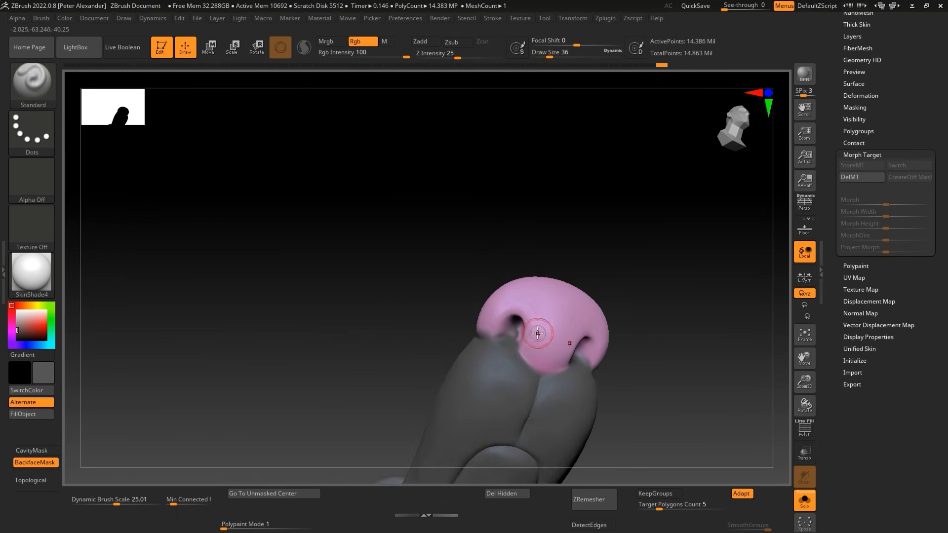
Paint the rat's lower snout, jaw, throat and belly white.
mouse_move(345, 247)
mouse_down()
mouse_move(330, 332)
mouse_move(404, 248)
mouse_move(357, 34)
mouse_up()
key(c)
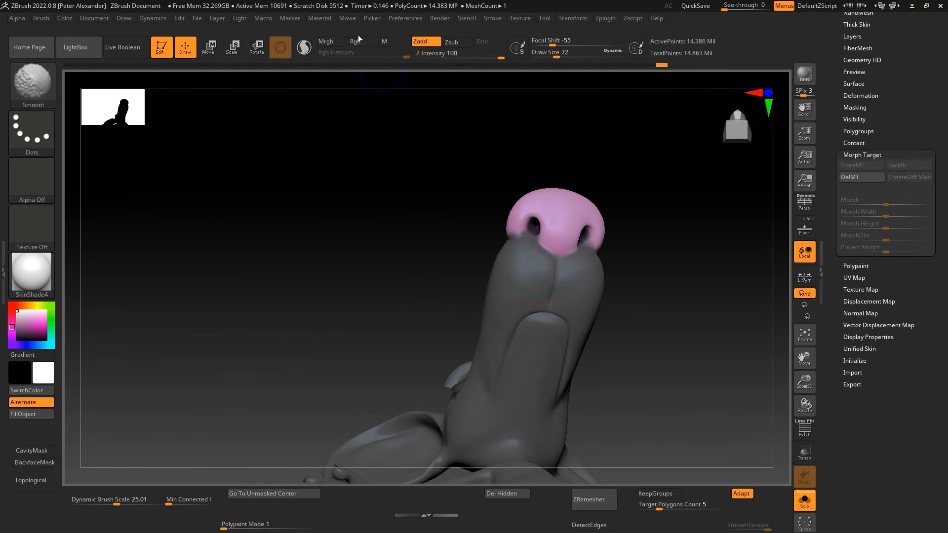
mouse_move(395, 257)
mouse_down()
mouse_move(345, 262)
mouse_move(294, 197)
mouse_move(376, 316)
mouse_up()
drag(444, 395, 425, 424)
mouse_move(163, 395)
mouse_down()
mouse_move(197, 377)
mouse_move(153, 321)
mouse_move(243, 289)
mouse_up()
mouse_move(427, 247)
mouse_down()
mouse_move(480, 383)
mouse_move(461, 335)
mouse_up()
drag(198, 297, 257, 375)
drag(197, 385, 217, 365)
drag(390, 267, 398, 238)
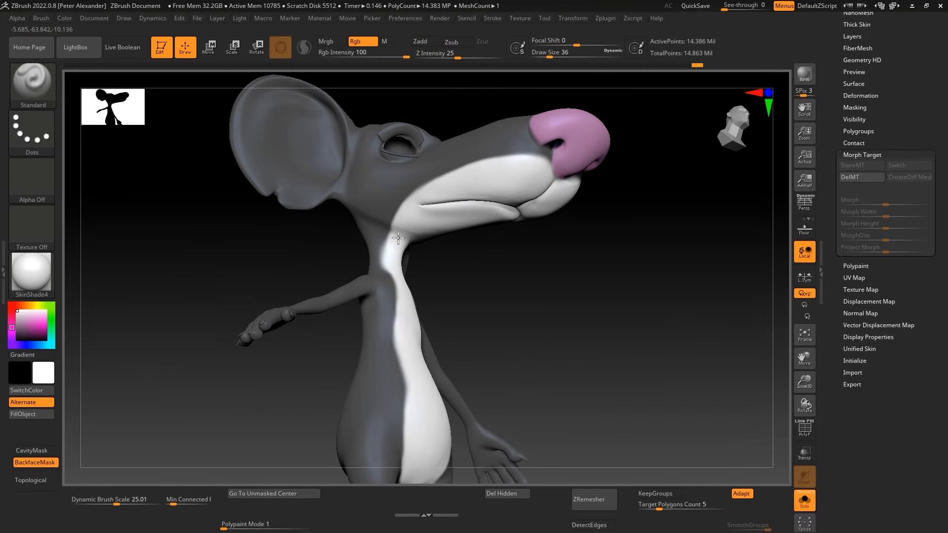
drag(328, 368, 307, 395)
key(v)
drag(401, 277, 394, 350)
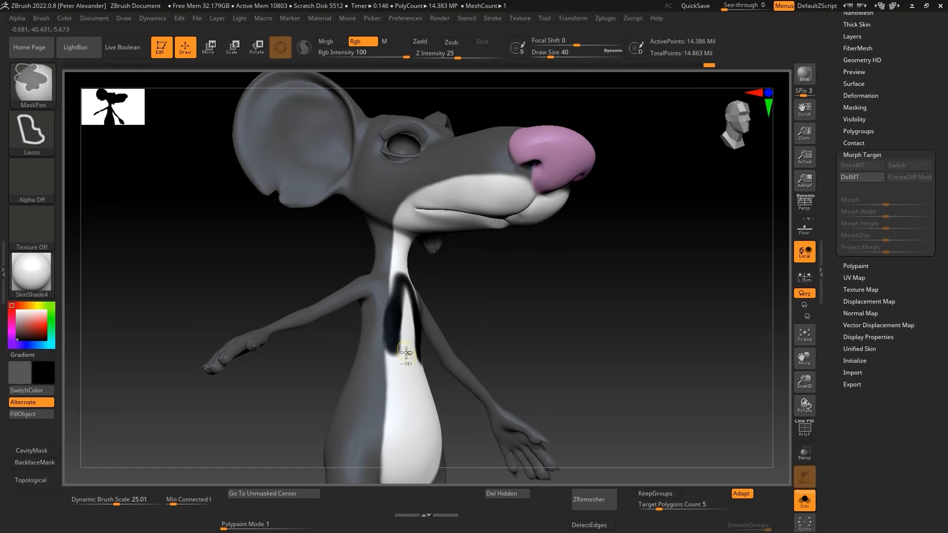
Refine the edges of the white chest and belly patch with colours sampled from the body.
mouse_move(312, 416)
mouse_down()
mouse_move(262, 241)
mouse_move(262, 311)
mouse_move(297, 276)
mouse_up()
key(c)
mouse_move(415, 370)
mouse_down()
mouse_move(393, 362)
mouse_move(377, 420)
mouse_up()
mouse_move(297, 385)
mouse_down()
mouse_move(335, 363)
mouse_move(316, 326)
mouse_move(372, 383)
mouse_move(315, 340)
mouse_up()
key(c)
drag(415, 313, 398, 328)
mouse_move(296, 316)
mouse_down()
mouse_move(281, 266)
mouse_move(296, 316)
mouse_up()
Choose a pink tone and paint the rat's ears, hands and feet.
key(c)
mouse_move(363, 332)
mouse_down()
mouse_move(349, 318)
mouse_move(290, 430)
mouse_move(277, 368)
mouse_move(297, 341)
mouse_up()
mouse_move(256, 328)
mouse_down()
mouse_move(215, 336)
mouse_move(266, 276)
mouse_up()
drag(296, 326, 320, 338)
mouse_move(331, 403)
mouse_down()
mouse_move(260, 401)
mouse_move(301, 331)
mouse_move(251, 358)
mouse_move(193, 362)
mouse_up()
mouse_move(316, 276)
mouse_down()
mouse_move(207, 226)
mouse_move(209, 262)
mouse_up()
click(12, 318)
drag(188, 318, 243, 329)
drag(517, 325, 500, 323)
mouse_move(563, 365)
mouse_down()
mouse_move(556, 375)
mouse_move(332, 381)
mouse_move(362, 430)
mouse_move(372, 338)
mouse_move(288, 333)
mouse_move(419, 331)
mouse_move(319, 446)
mouse_move(236, 236)
mouse_move(291, 222)
mouse_up()
mouse_move(345, 223)
mouse_down()
mouse_move(317, 180)
mouse_move(316, 137)
mouse_move(360, 332)
mouse_move(415, 200)
mouse_move(450, 209)
mouse_up()
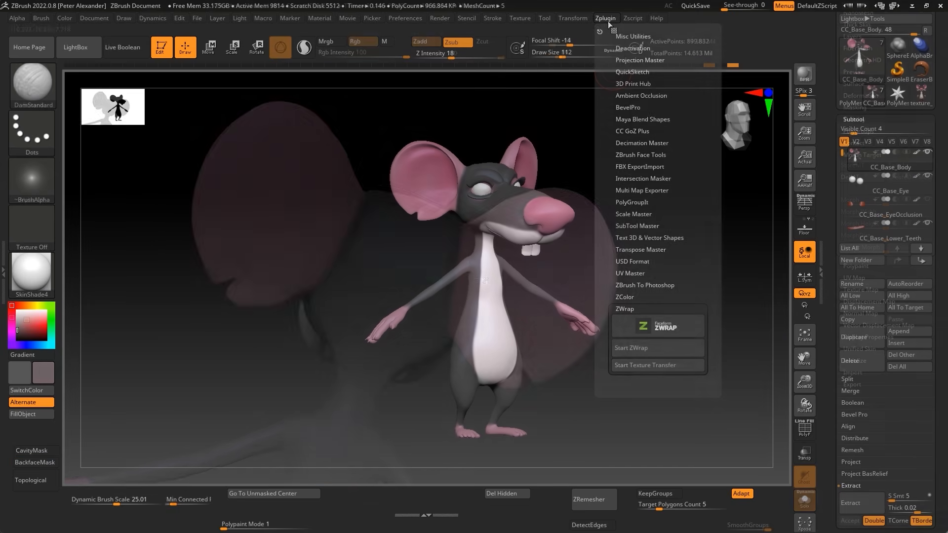
Send all subtools to Character Creator through CC GoZ Plus at SubD 2, with polypaint as diffuse and details as normal maps.
click(640, 131)
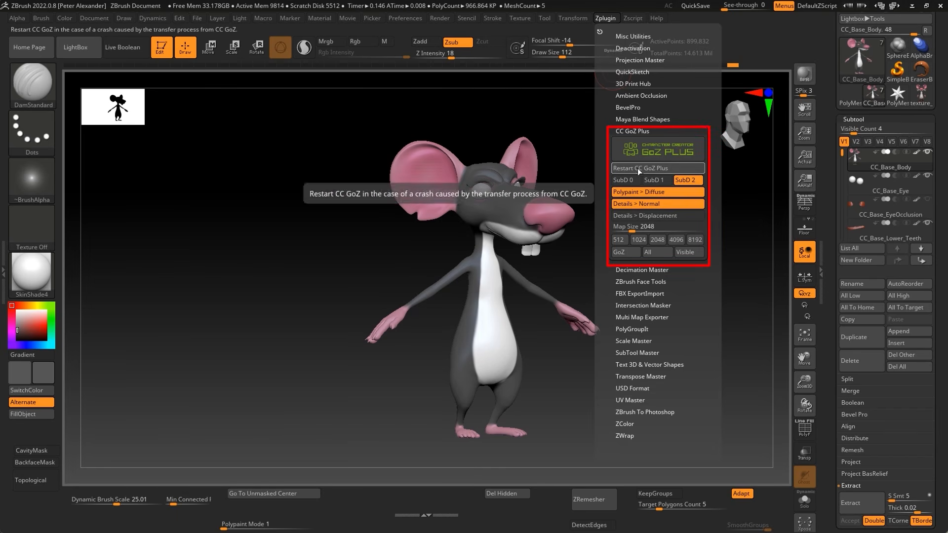
click(653, 253)
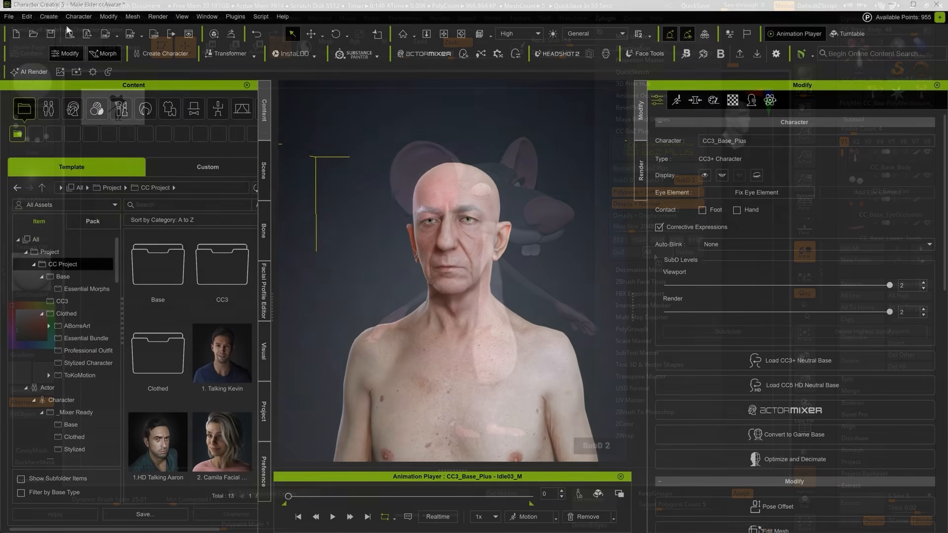
In Character Creator, bake the elderly man's SubD 2 normal maps for all body parts to target SubD 1 at texture size 1024.
click(49, 16)
click(81, 88)
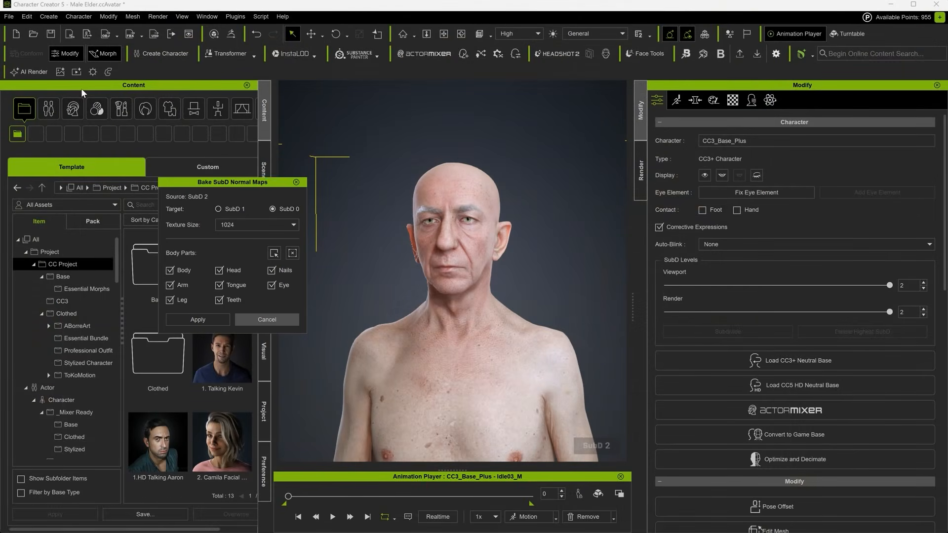
click(220, 208)
click(212, 319)
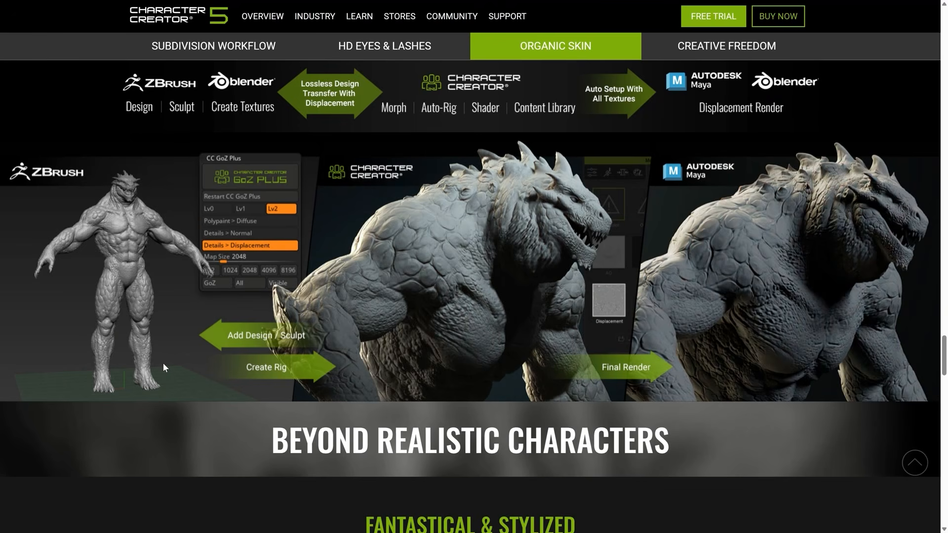
scroll(163, 365, down, 1)
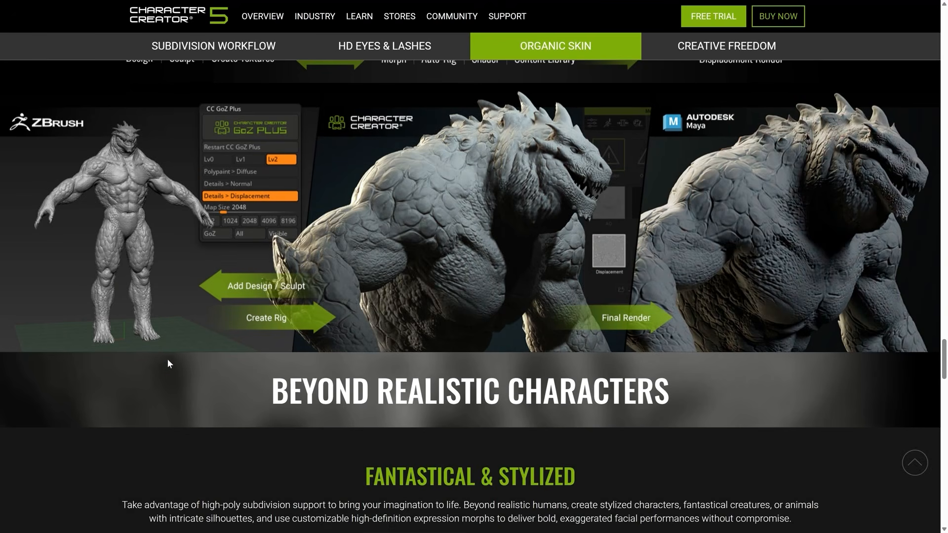
scroll(538, 269, up, 1)
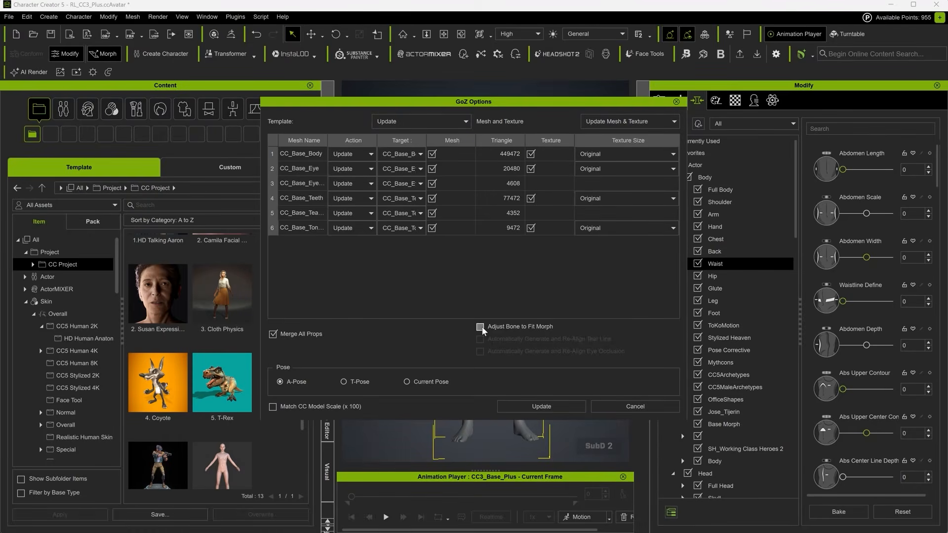
Update all the character's meshes and textures from the GoZ transfer in A-Pose.
click(526, 411)
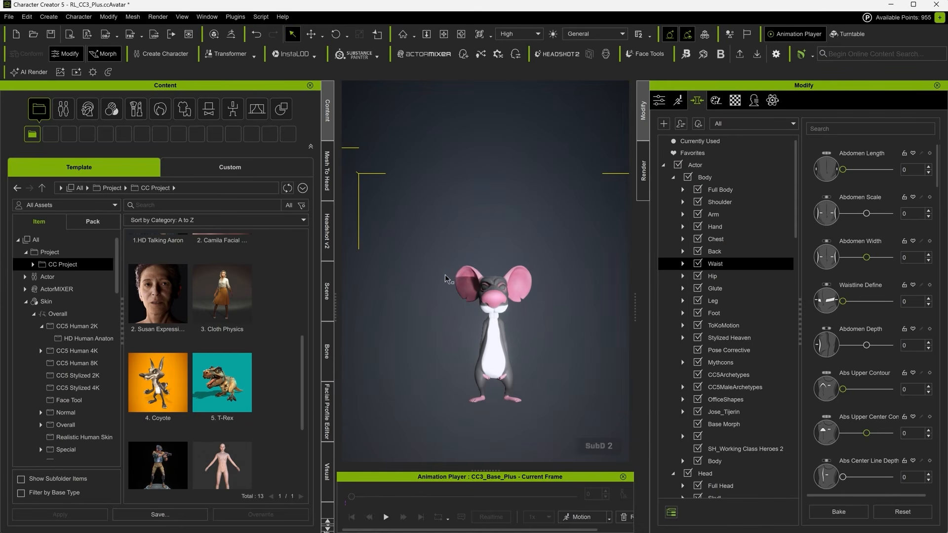
Find the stylized toon eyes in the content library and apply Toon Eyes 04 to the rat.
click(63, 109)
click(178, 134)
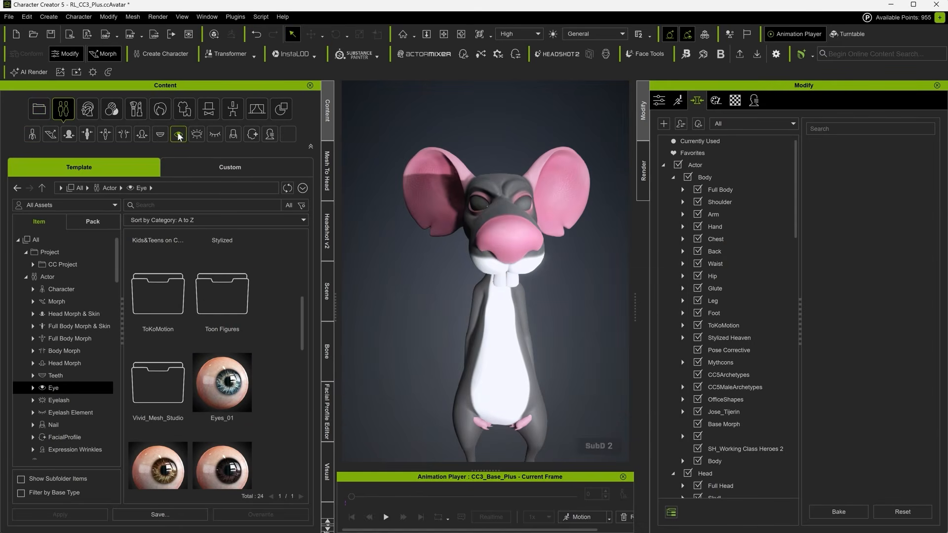
click(245, 205)
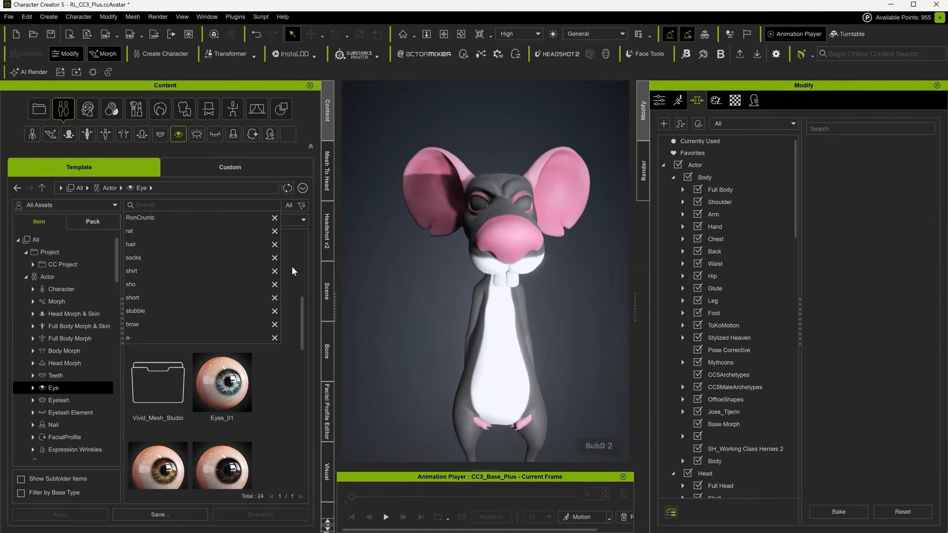
text(toon)
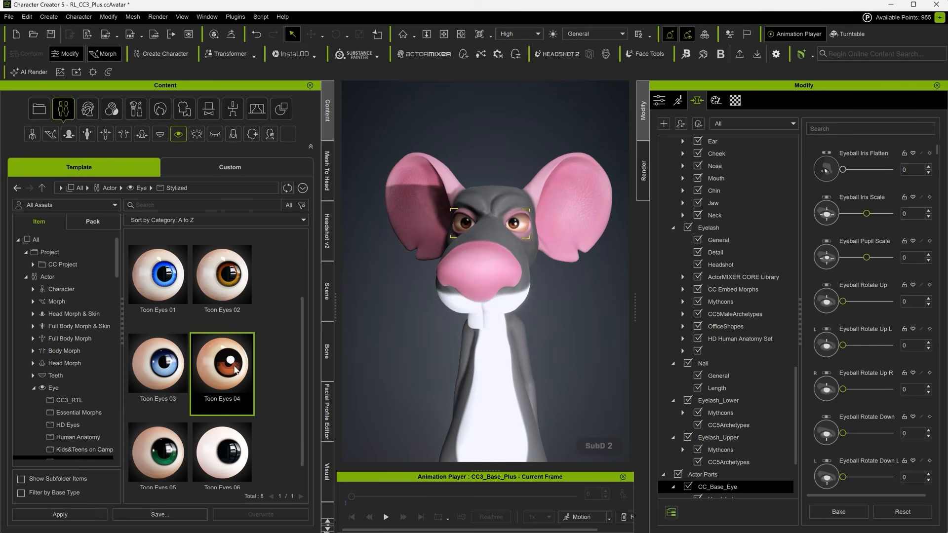
double_click(236, 370)
click(469, 301)
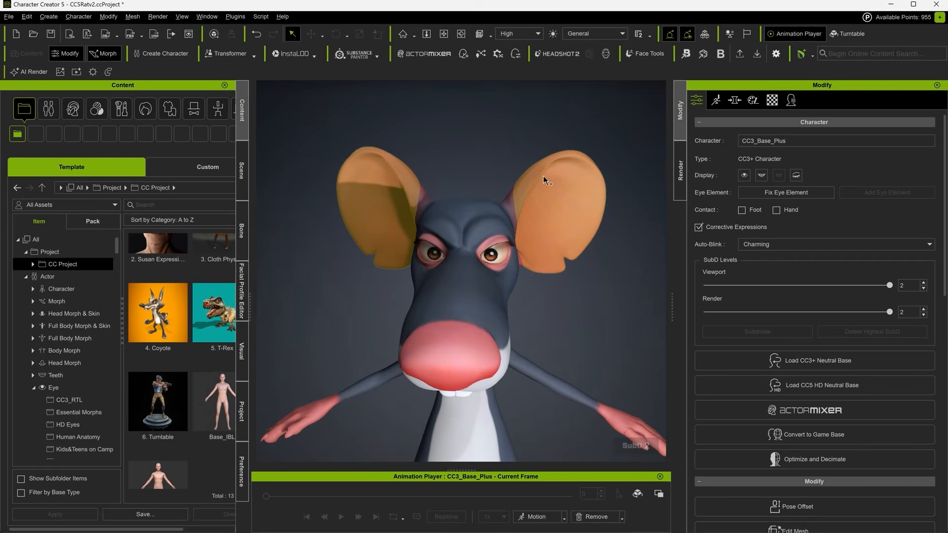
View the rat from the side and preview it at lower viewport SubD levels, starting with 1.
right_drag(543, 175, 618, 152)
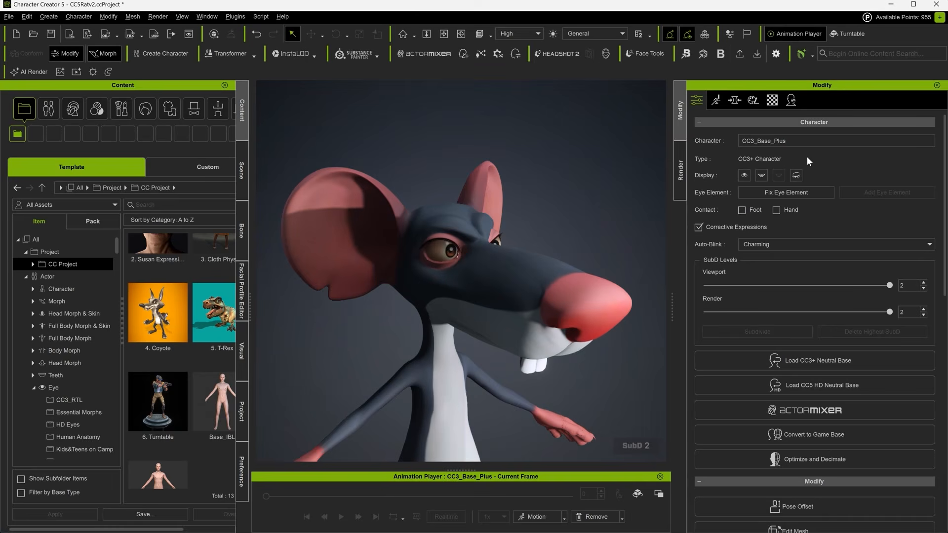
drag(888, 285, 829, 285)
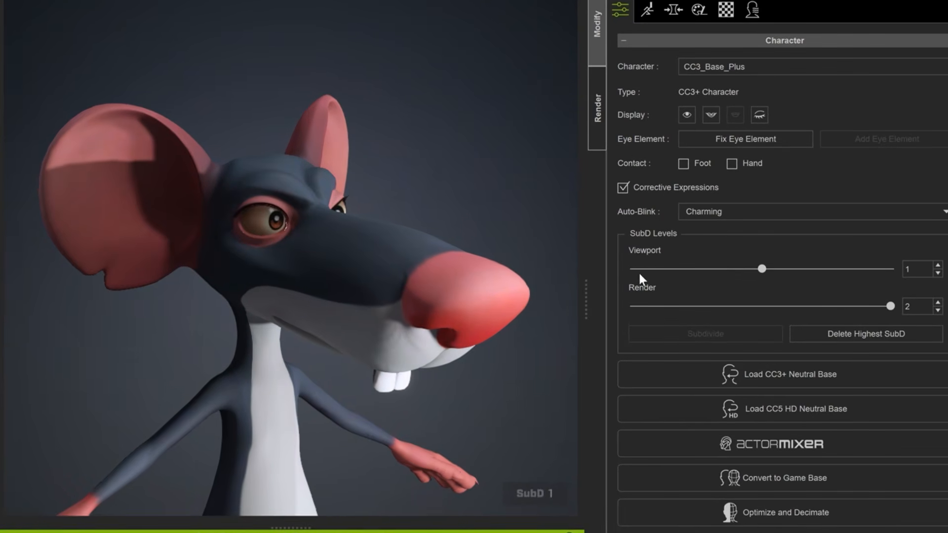
click(639, 272)
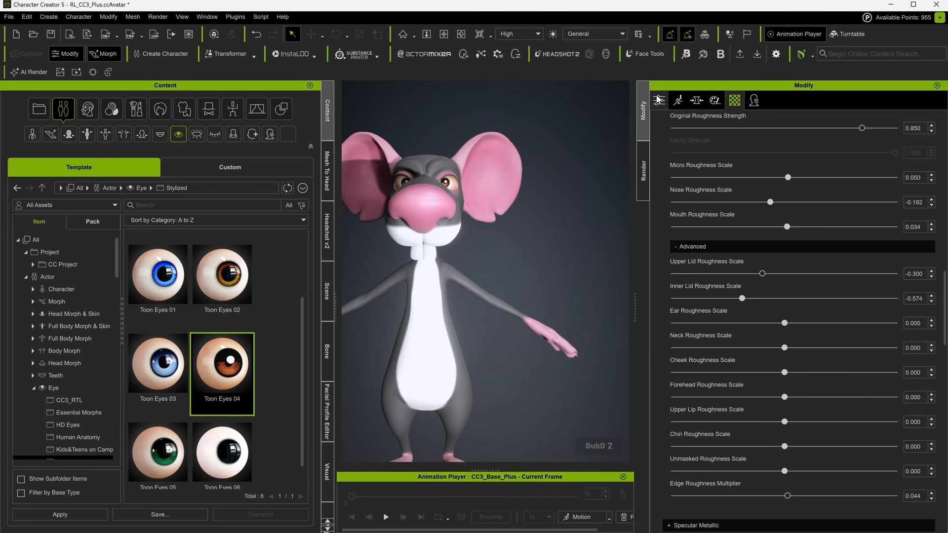
Enter T-pose setup for the rat and rotate its hand with mirroring enabled to correct the T-pose.
click(659, 99)
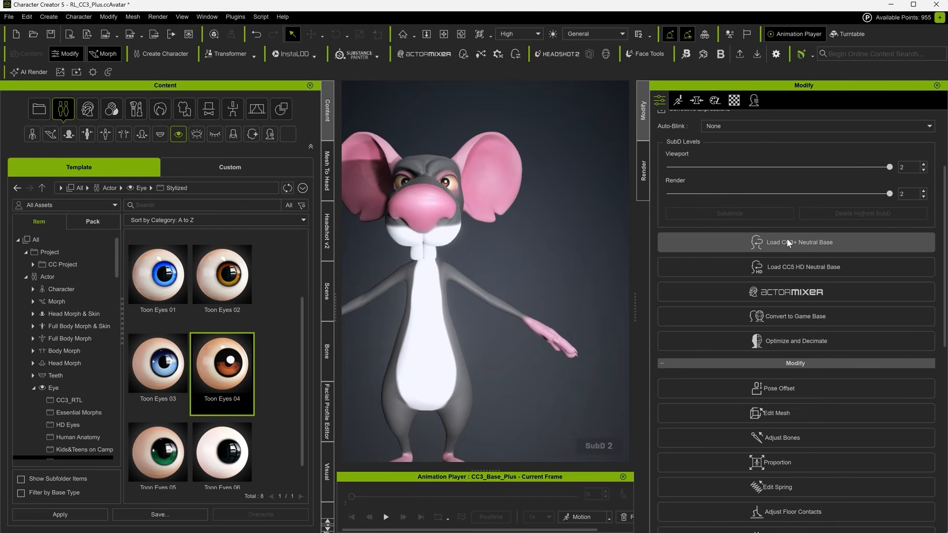
scroll(787, 238, up, 3)
click(680, 99)
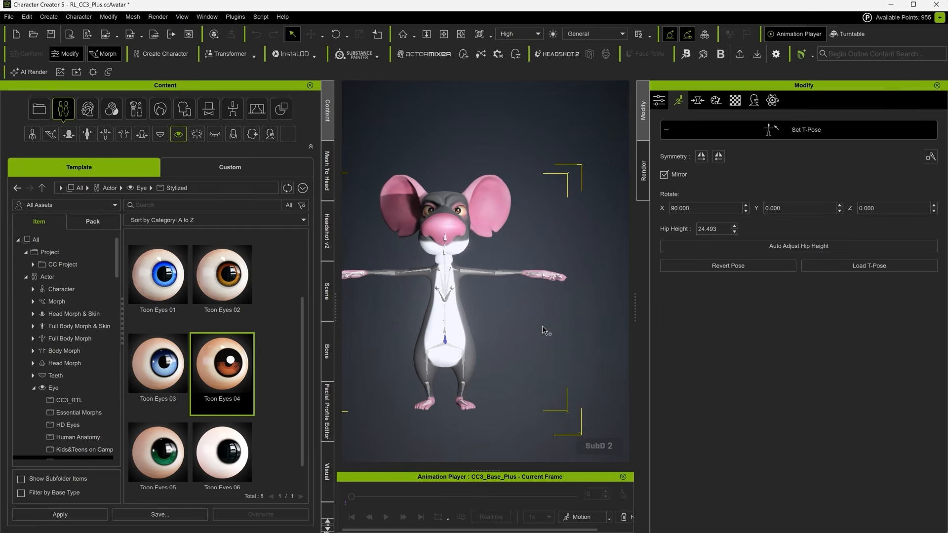
right_drag(542, 326, 465, 322)
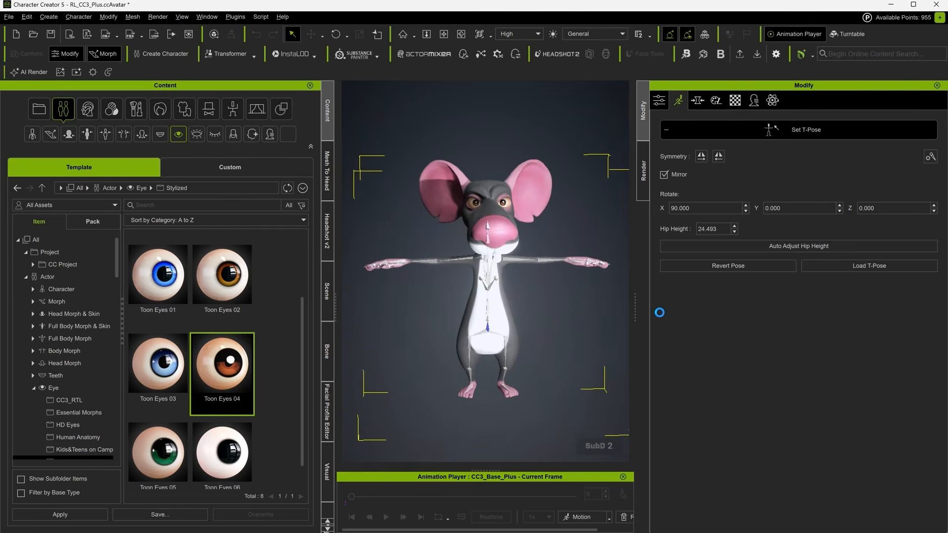
right_drag(539, 307, 622, 300)
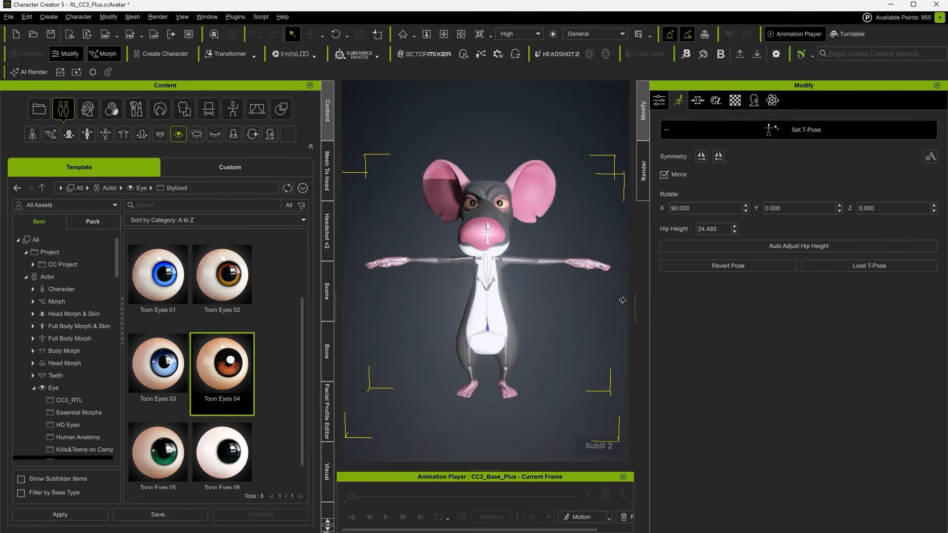
click(720, 160)
click(336, 34)
click(588, 264)
drag(598, 217, 721, 194)
click(731, 126)
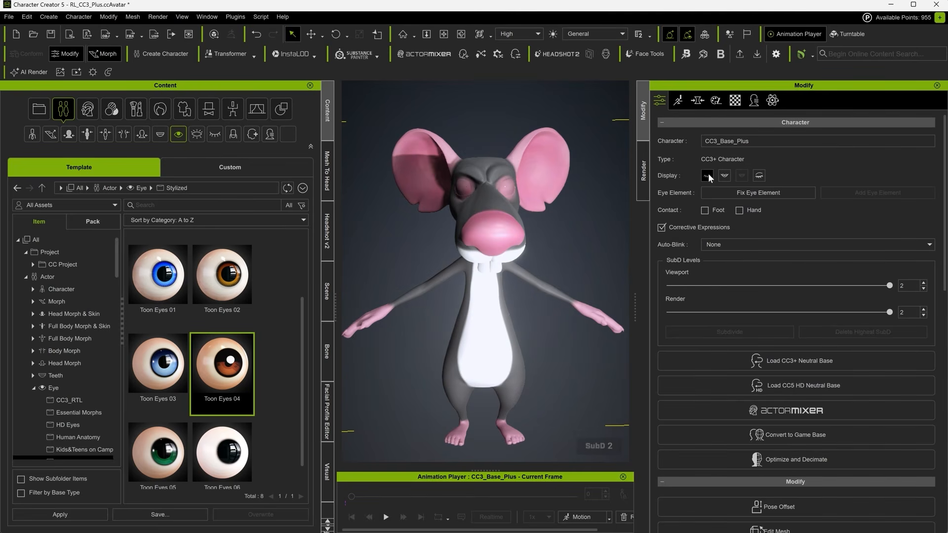
Reopen the rat's eyes after the closed-eye preview and correct the position of its eyelashes.
click(709, 175)
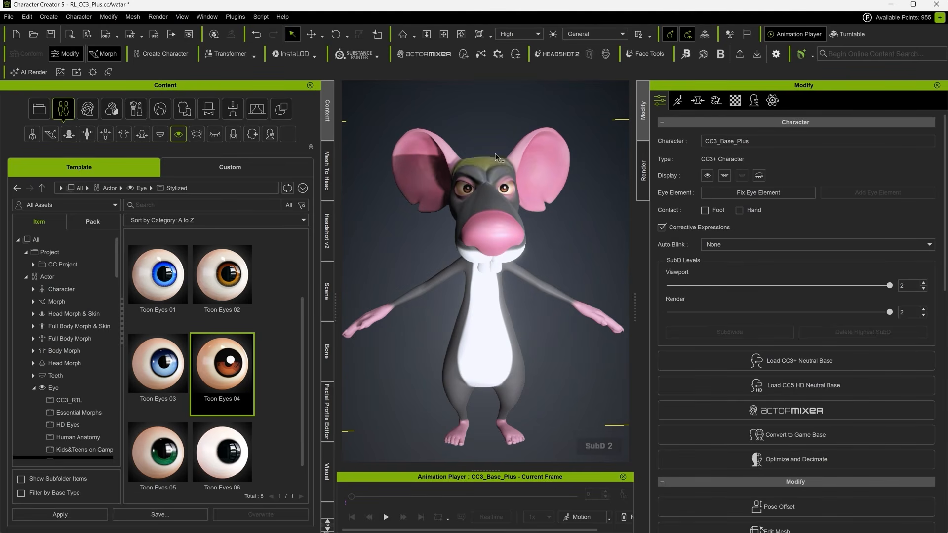
click(77, 17)
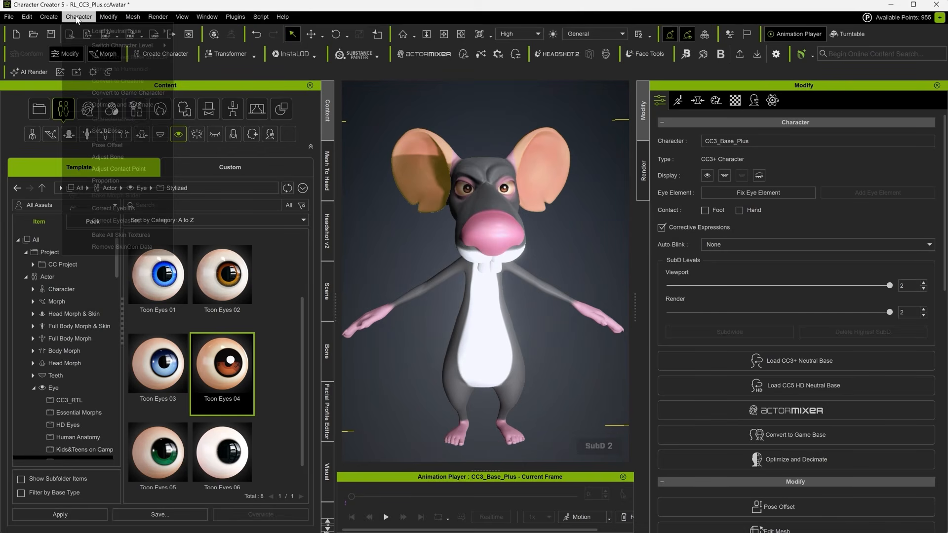
mouse_move(123, 220)
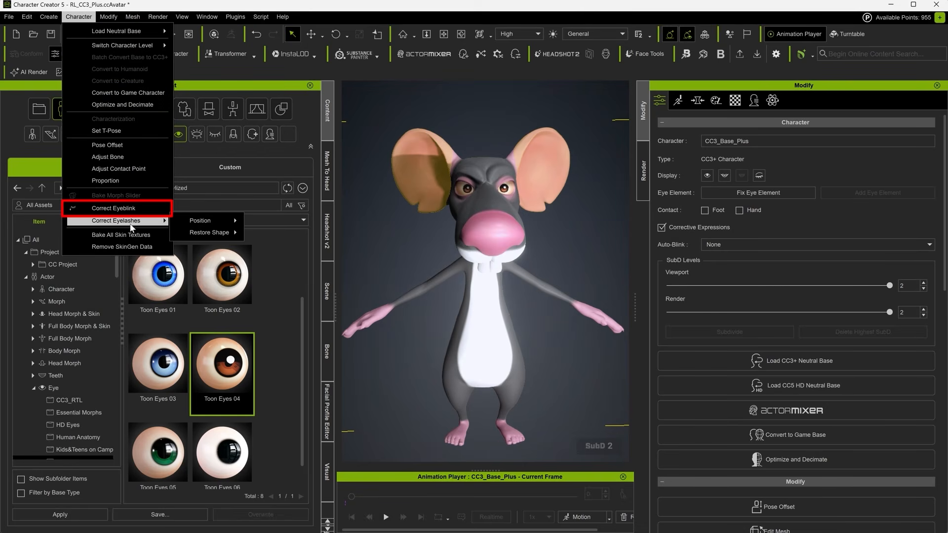
mouse_move(207, 221)
click(279, 221)
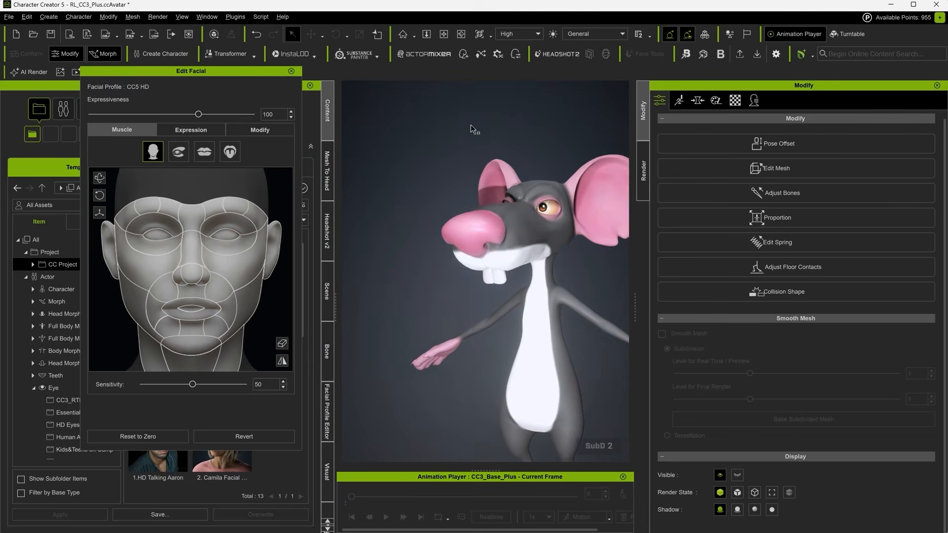
Examine the 01-Happy expression presets and the Modify controls in the rat's facial editor.
click(192, 130)
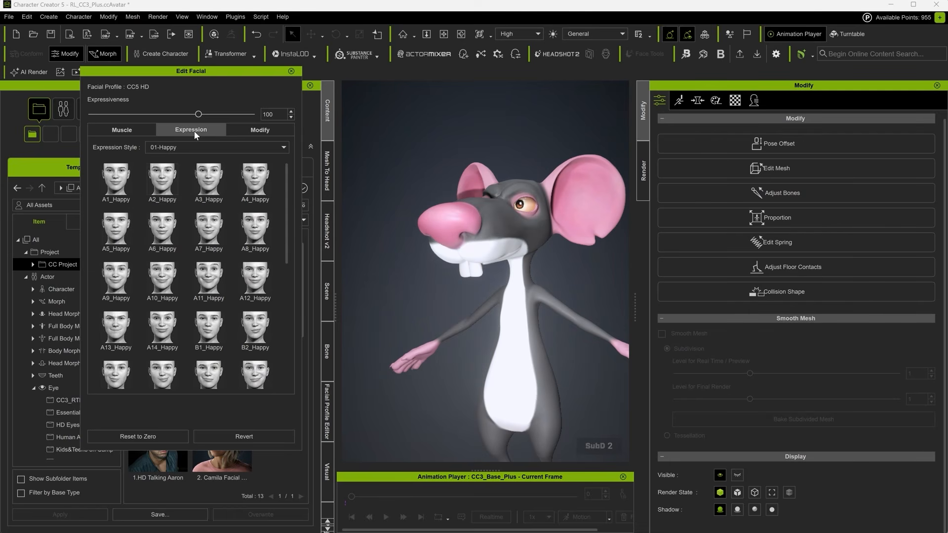
click(247, 130)
right_drag(486, 296, 469, 133)
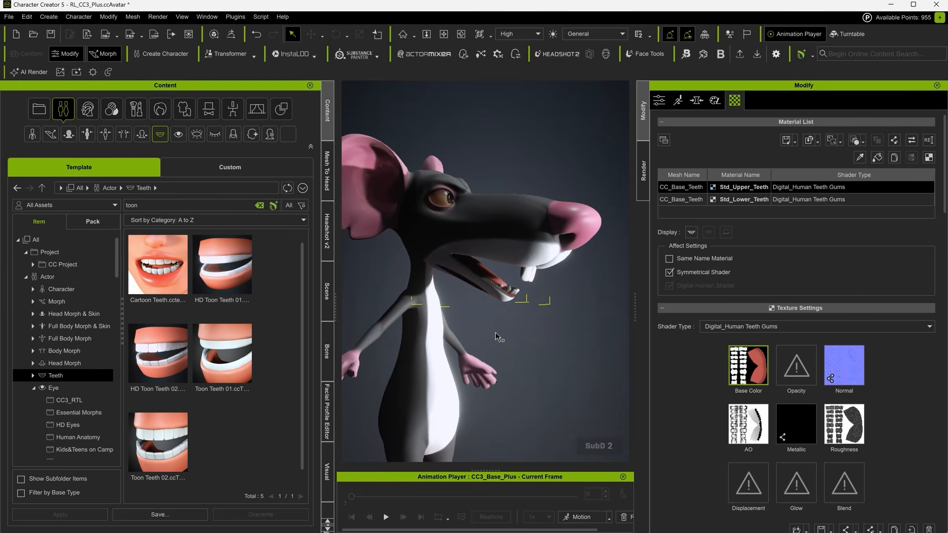
Return the content library to the CC Project folder and inspect the whole rat with its mouth open.
click(496, 333)
scroll(537, 321, down, 3)
click(39, 108)
click(29, 136)
right_drag(464, 148, 532, 204)
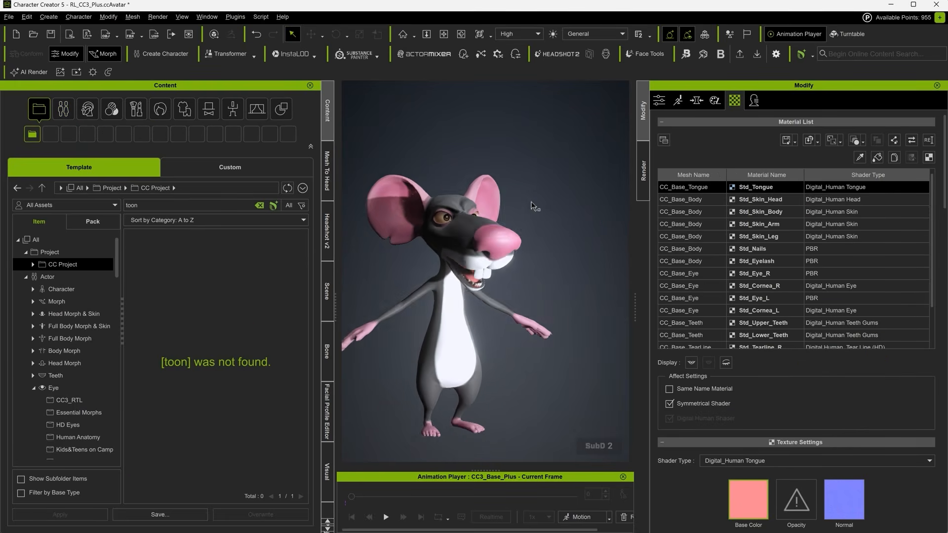
Send the rat to ZBrush through GoZ using the Create template with GoZ Plus enabled.
scroll(471, 177, up, 3)
click(469, 176)
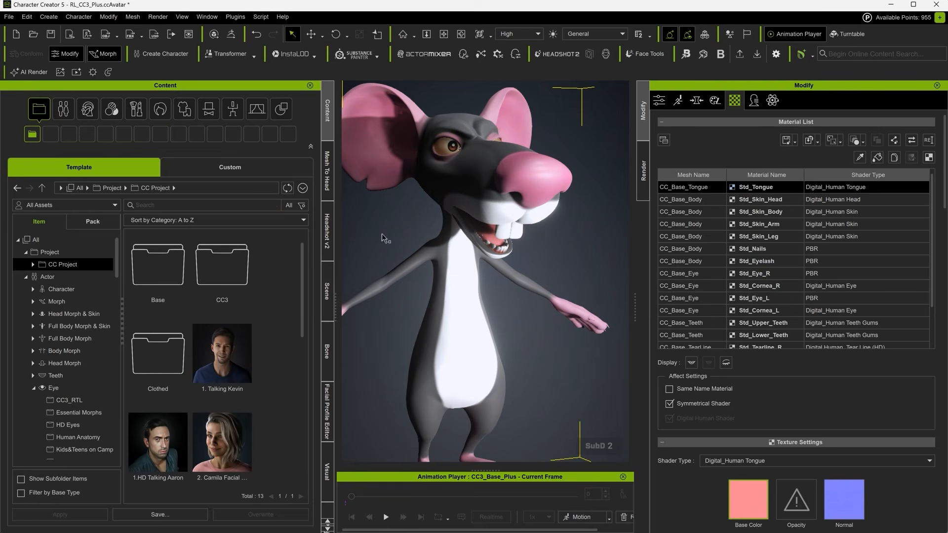
click(230, 35)
click(265, 133)
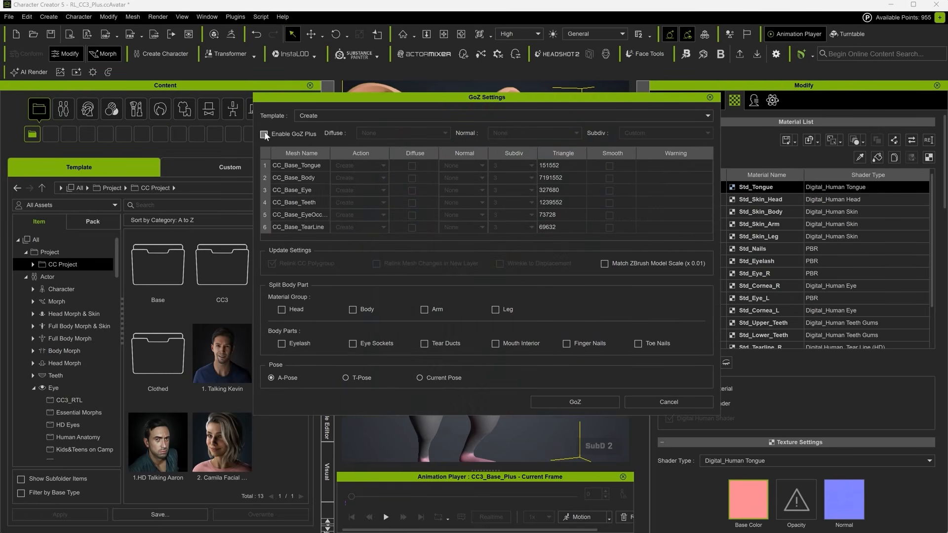
click(575, 402)
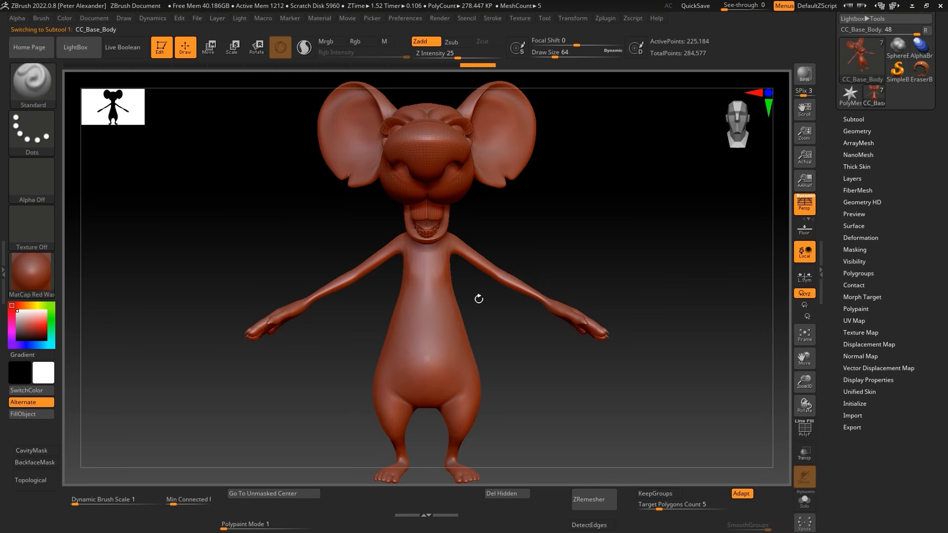
Prepare the Move brush with a larger draw size and a dynamic brush scale of about 25 for sculpting the rat's open mouth.
mouse_move(286, 229)
mouse_down()
mouse_move(323, 230)
mouse_move(218, 269)
mouse_move(321, 164)
mouse_move(332, 397)
mouse_move(281, 395)
mouse_move(322, 402)
mouse_move(304, 356)
mouse_up()
key(b)
key(m)
key(v)
key(f)
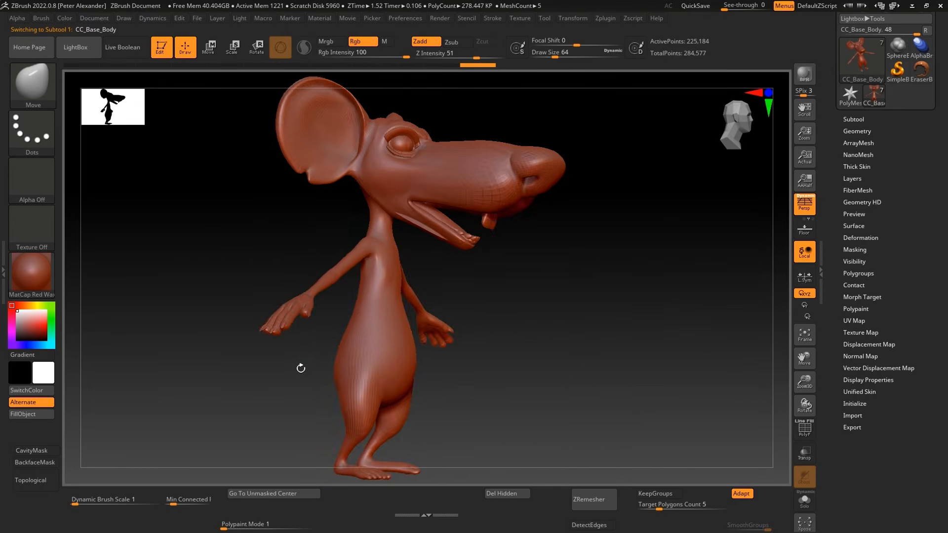
alt+drag(248, 247, 347, 385)
key(bracketright)
key(bracketright)
key(bracketright)
key(bracketright)
click(117, 502)
Reshape the rat's lower jaw with the Move brush, switching between the body and lower teeth subtools.
drag(477, 411, 510, 424)
right_drag(508, 425, 463, 403)
alt+click(480, 401)
key(alt+s)
key(alt+s)
alt+click(436, 405)
mouse_move(418, 389)
right_down()
mouse_move(425, 400)
mouse_move(501, 404)
mouse_move(469, 375)
mouse_move(487, 377)
mouse_move(536, 409)
mouse_move(508, 381)
right_up()
alt+click(482, 388)
alt+click(529, 381)
drag(508, 381, 513, 382)
right_drag(514, 382, 535, 390)
drag(510, 385, 498, 387)
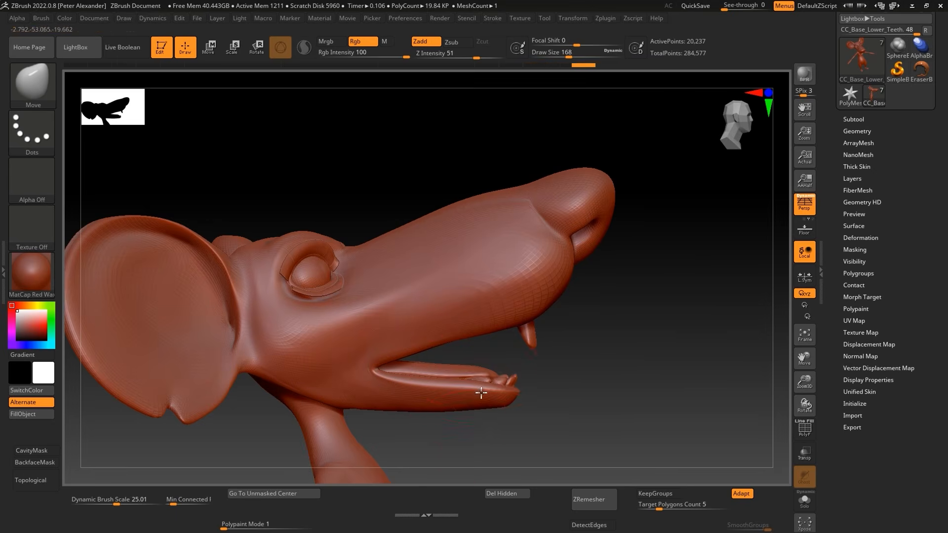
Pull the lower lip and front of the jaw into shape, using topological masking with an adjusted brush size.
right_drag(482, 393, 519, 396)
drag(520, 425, 529, 412)
click(36, 479)
mouse_move(528, 419)
right_down()
mouse_move(460, 451)
mouse_move(483, 414)
mouse_move(459, 307)
mouse_move(457, 326)
right_up()
alt+click(541, 401)
mouse_move(402, 343)
right_down()
mouse_move(544, 412)
mouse_move(553, 403)
mouse_move(514, 395)
right_up()
drag(561, 57, 574, 57)
click(36, 480)
Refine the tip of the lower jaw and check the mouth and teeth from another angle.
drag(524, 405, 516, 408)
mouse_move(517, 407)
right_down()
mouse_move(555, 373)
mouse_move(413, 297)
mouse_move(454, 243)
mouse_move(328, 338)
right_up()
alt+click(472, 384)
key(b)
key(d)
key(s)
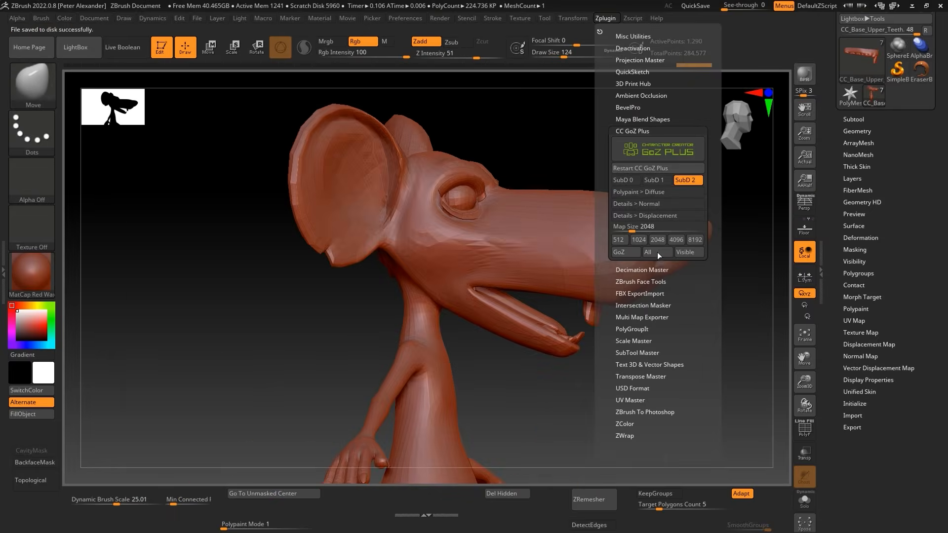
Send all subtools back to Character Creator with CC GoZ Plus, updating only the meshes in the current pose.
click(657, 251)
click(541, 407)
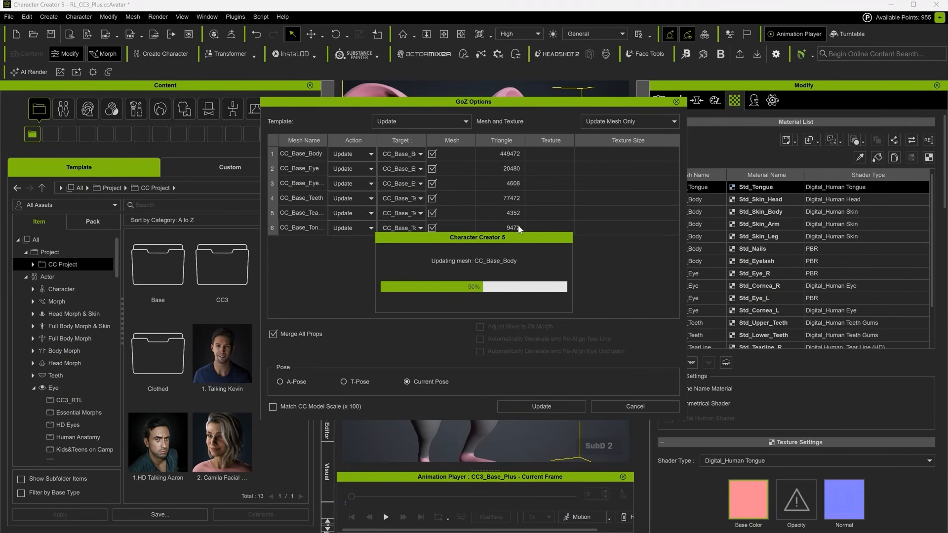
right_drag(518, 229, 550, 300)
scroll(414, 239, up, 3)
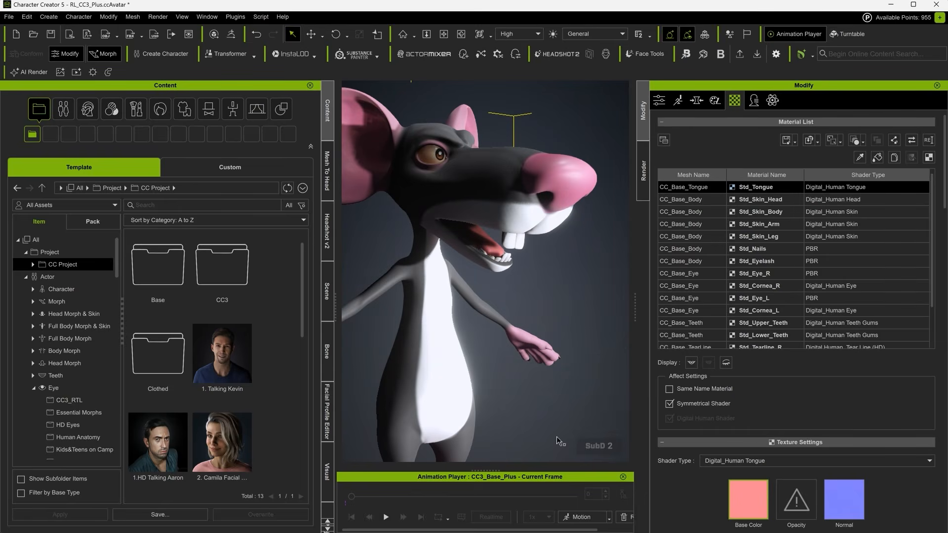
Remove the open-mouth motion from the rat and inspect the whole character with its mouth closed.
click(625, 520)
scroll(563, 335, down, 4)
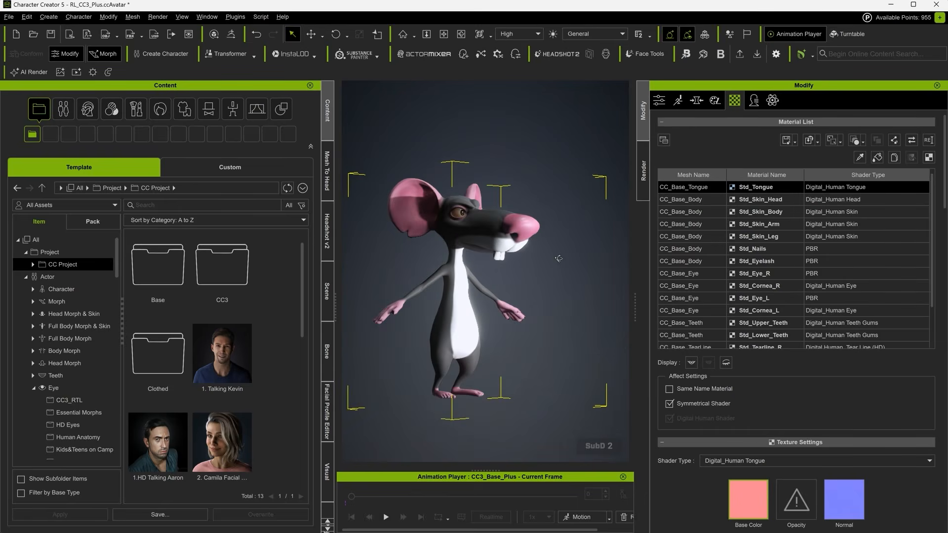
right_drag(558, 258, 522, 237)
click(515, 147)
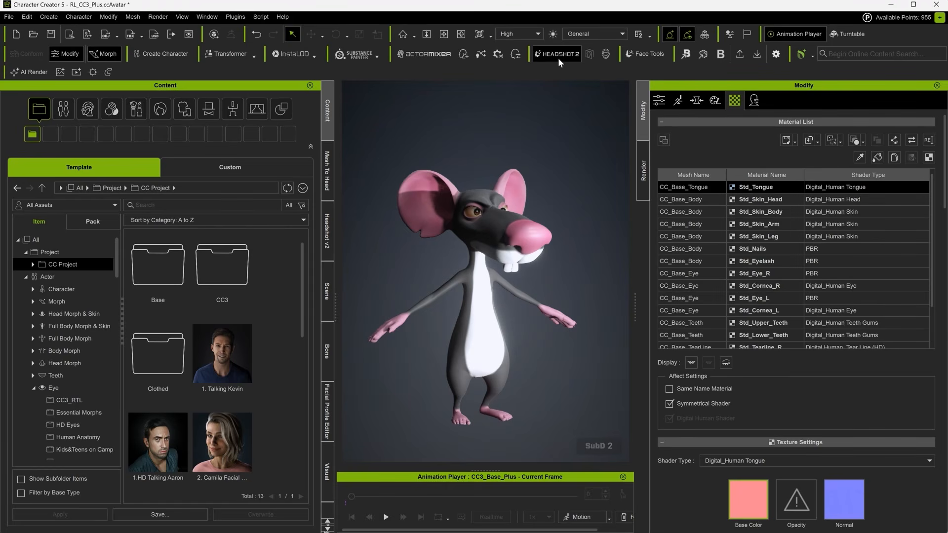
Transfer the base model only to ZBrush Face Tools as a new set at Level 6 - 2K Texture Resolution.
click(644, 54)
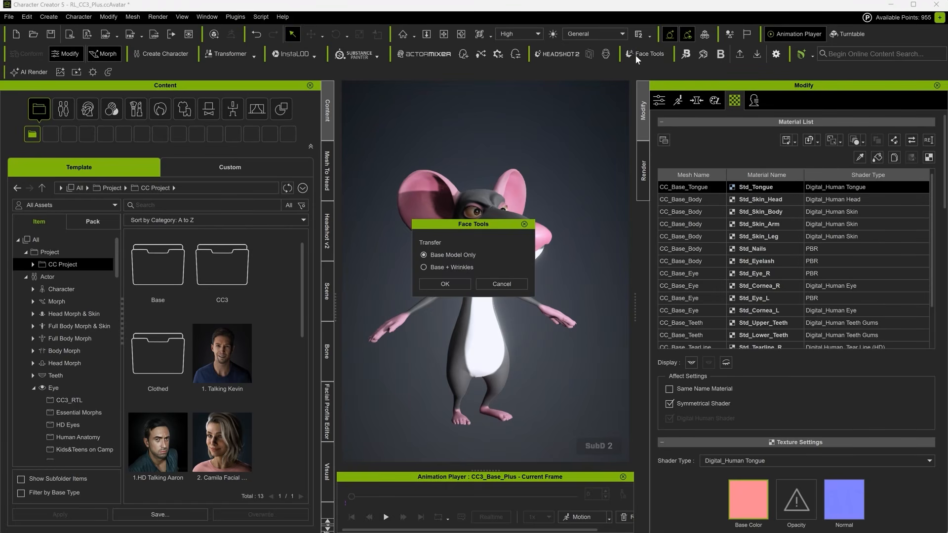
click(448, 284)
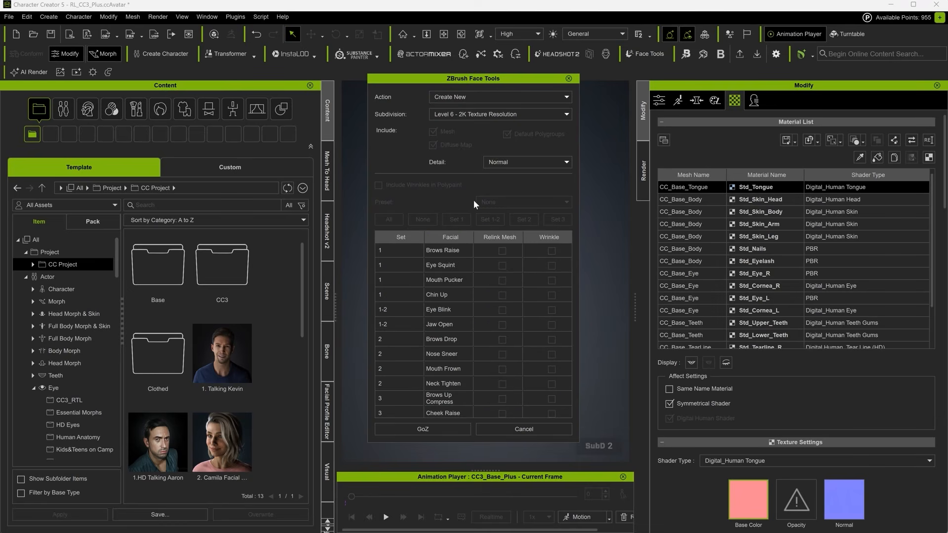
click(494, 163)
click(494, 178)
click(433, 430)
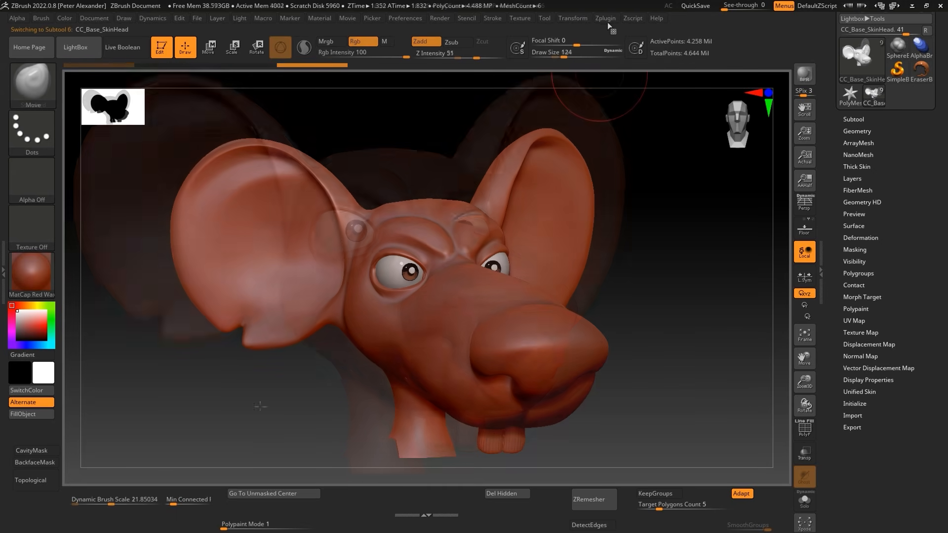
Load the Brows Raise and Eye Blink expressions in turn with ZBrush Face Tools.
click(606, 20)
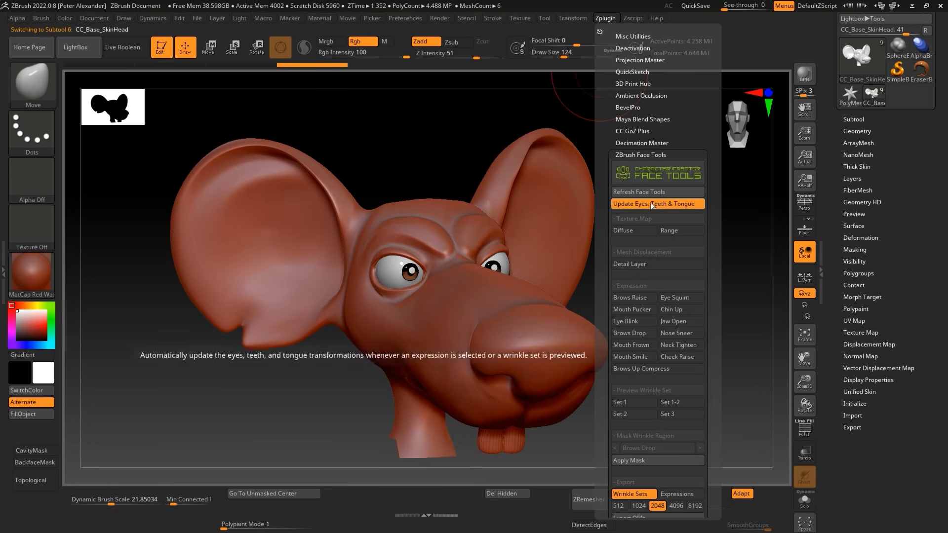
click(632, 297)
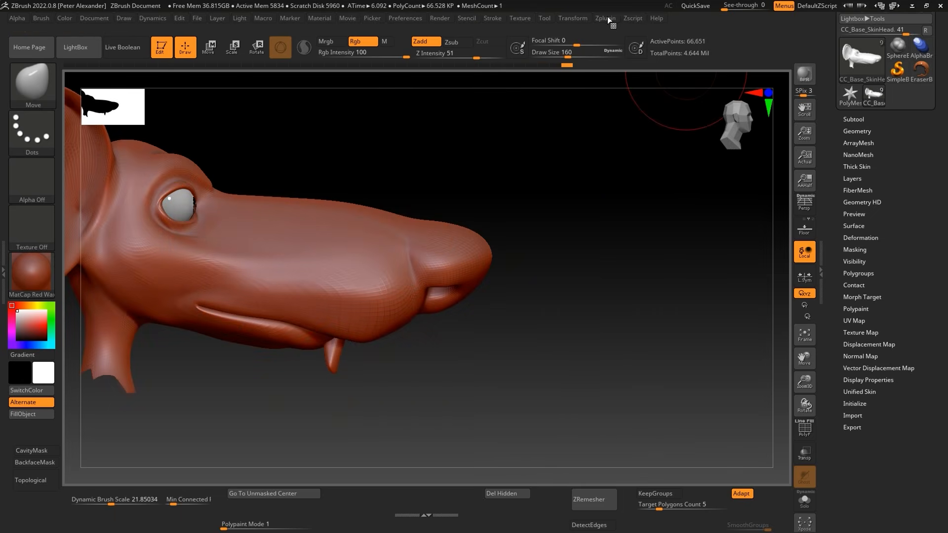
click(608, 20)
click(642, 327)
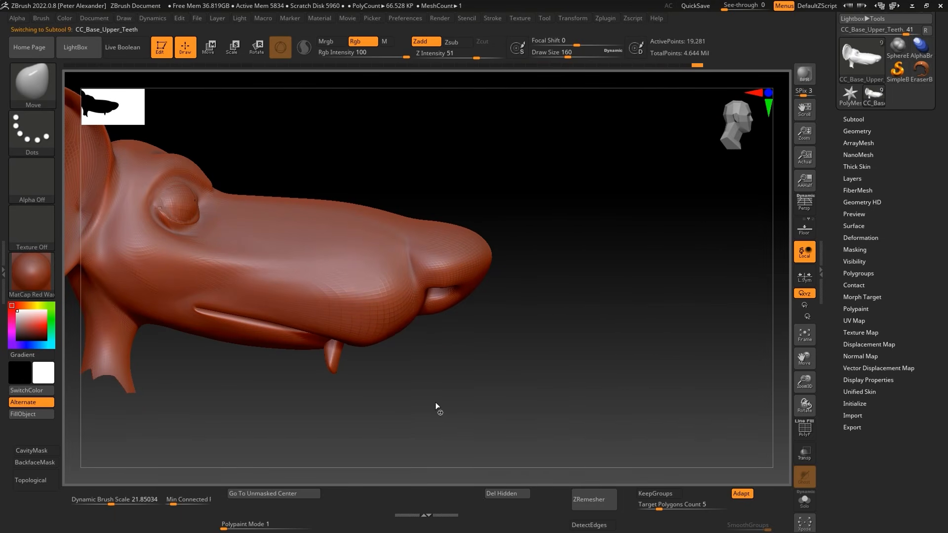
Check the rat's facial expressions on the head and update them to Character Creator at map size 2048.
alt+drag(181, 349, 375, 390)
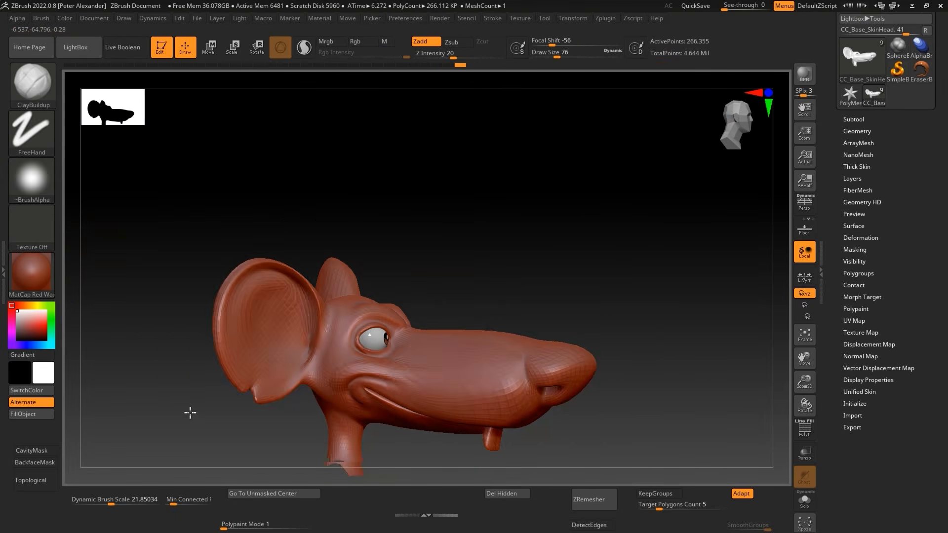
mouse_move(188, 412)
mouse_down()
mouse_move(206, 421)
mouse_move(285, 414)
mouse_move(280, 434)
mouse_move(307, 438)
mouse_move(371, 393)
mouse_up()
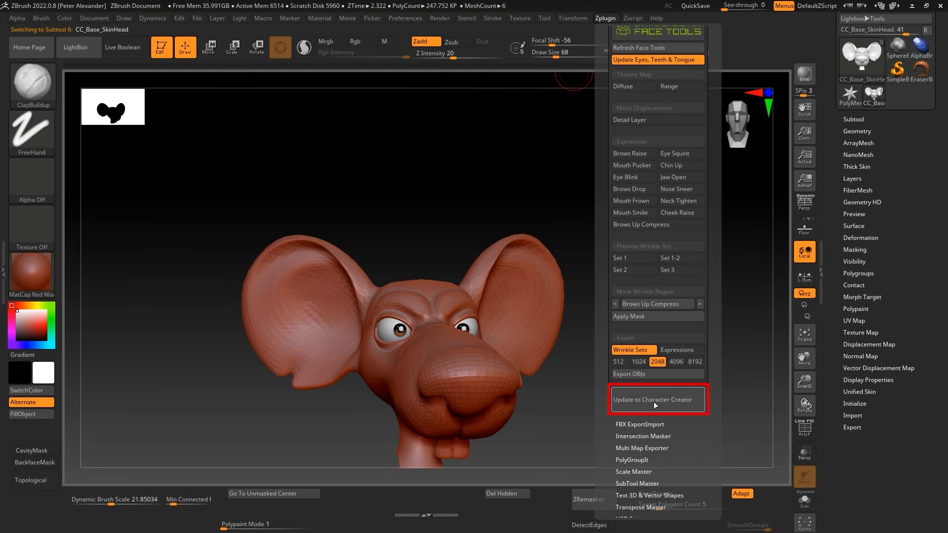
click(653, 402)
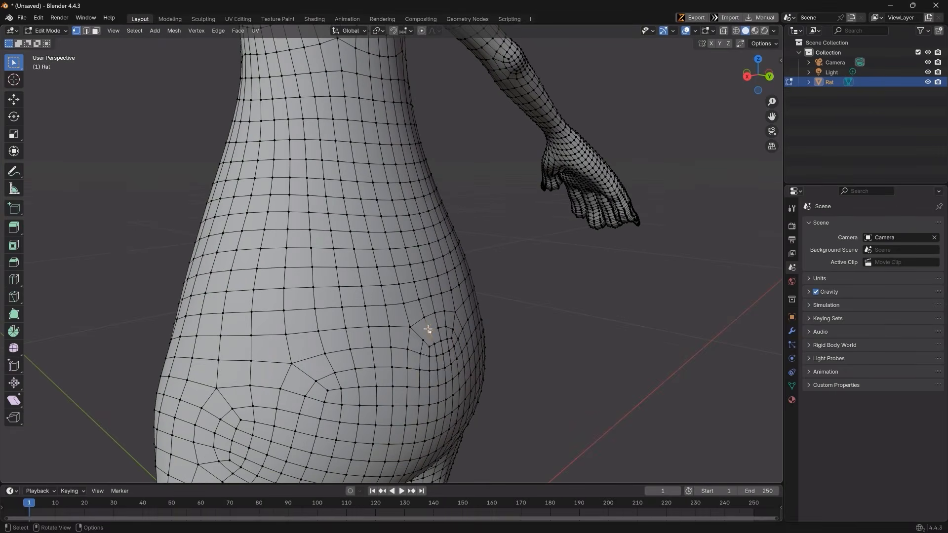
In Blender, make a separate object from a small patch of the rat's rear mesh and select the whole patch.
click(427, 329)
key(ctrl+KP_Add)
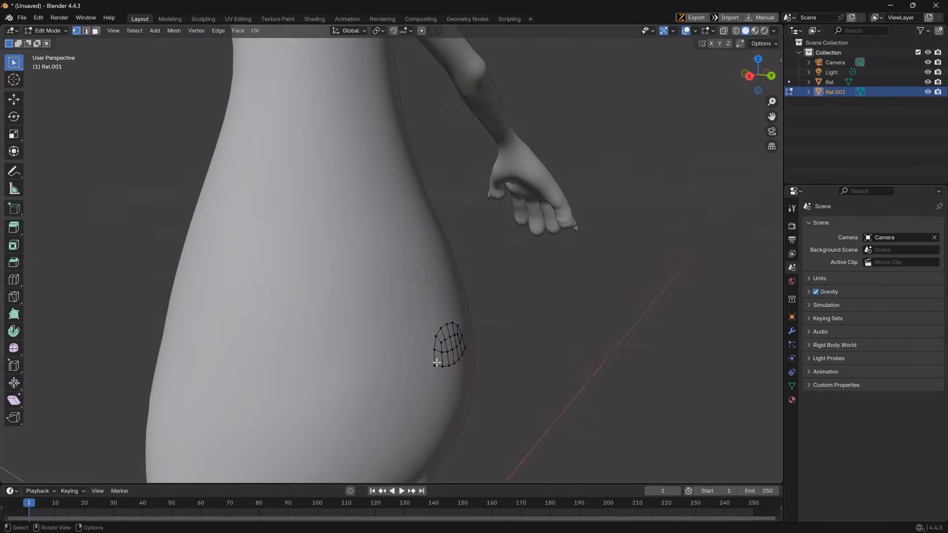
click(435, 351)
key(a)
middle_drag(567, 316, 513, 346)
scroll(513, 345, down, 3)
key(n)
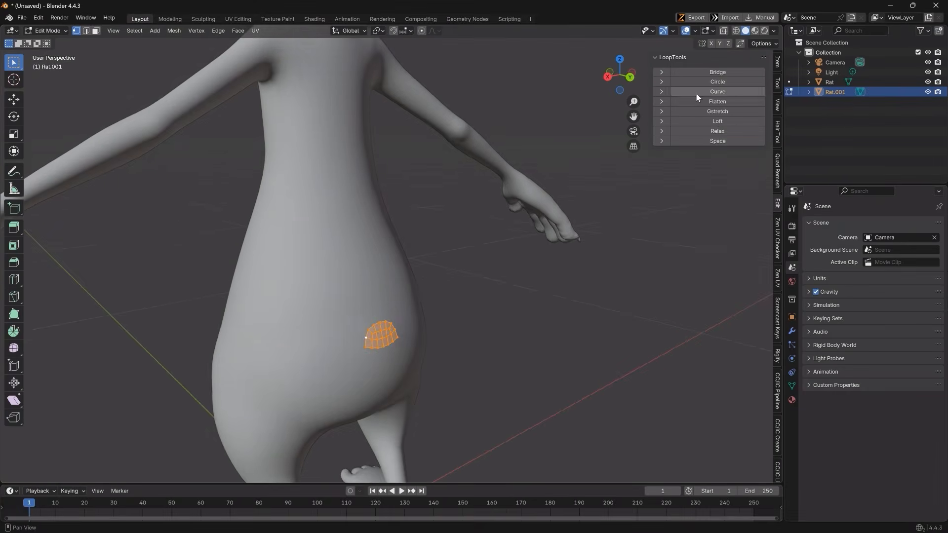
Merge stray vertices on the patch's border and round the patch with the LoopTools Circle operation as the tail's base.
scroll(353, 413, up, 3)
click(354, 390)
shift+click(356, 376)
key(m)
key(m)
click(401, 379)
key(a)
click(735, 82)
middle_drag(407, 347, 529, 430)
key(g)
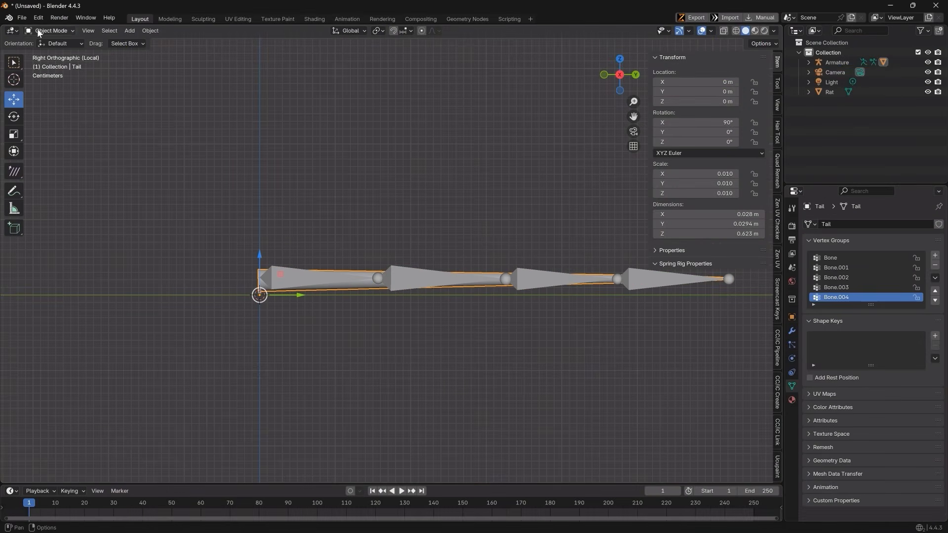
Examine the tail's weight painting for the Bone.001 and Bone.002 vertex groups.
click(39, 33)
click(69, 86)
click(843, 270)
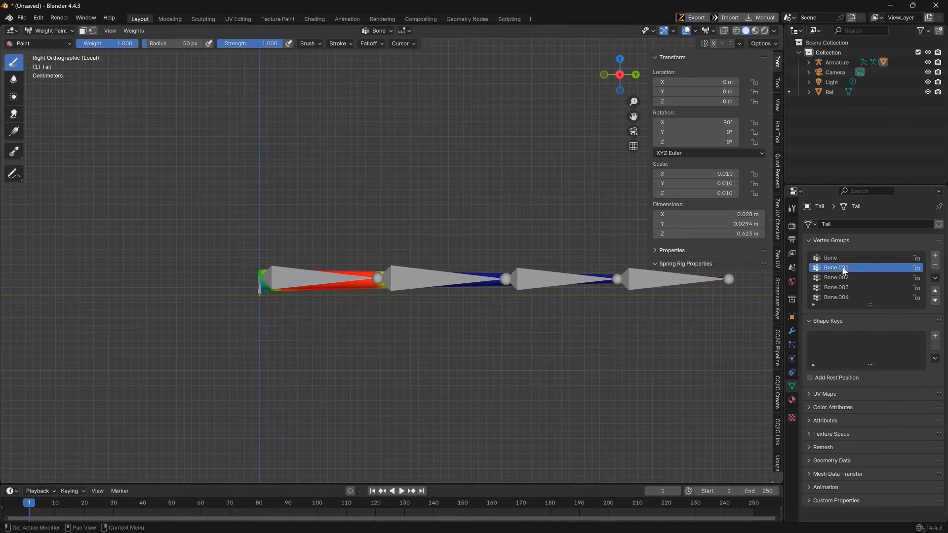
click(843, 277)
alt+middle_drag(405, 277, 490, 263)
key(KP_3)
key(ctrl+Tab)
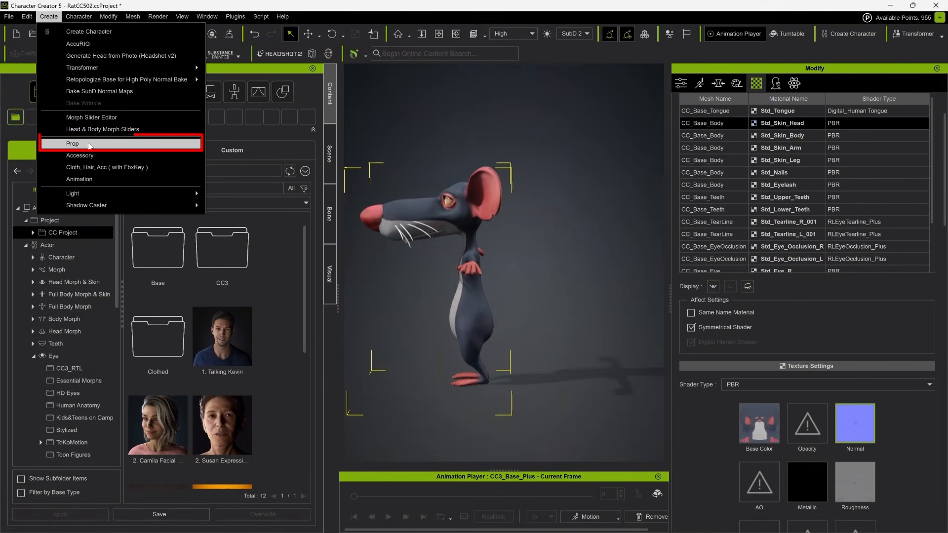
In Character Creator, create a prop from the rigged tail and attach it to the rat's rear.
click(72, 144)
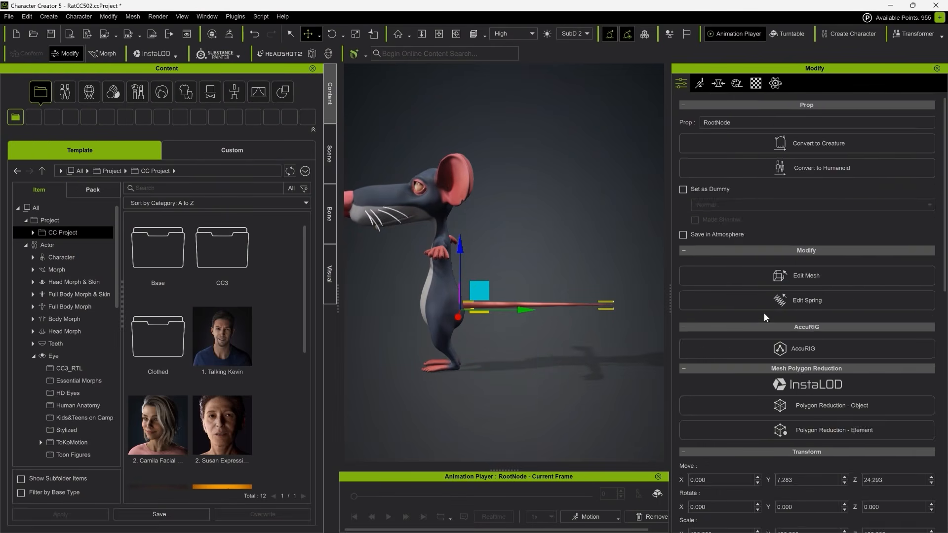
scroll(764, 317, down, 10)
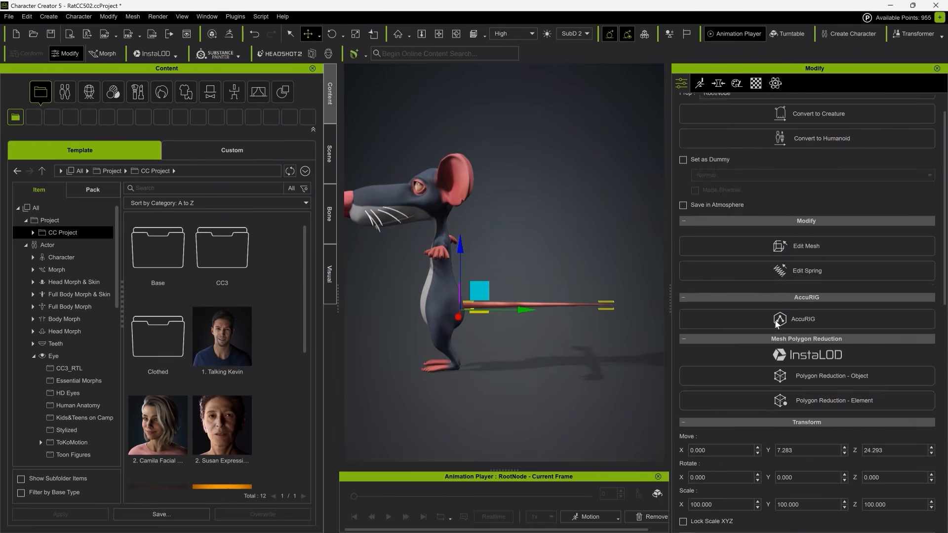
click(729, 349)
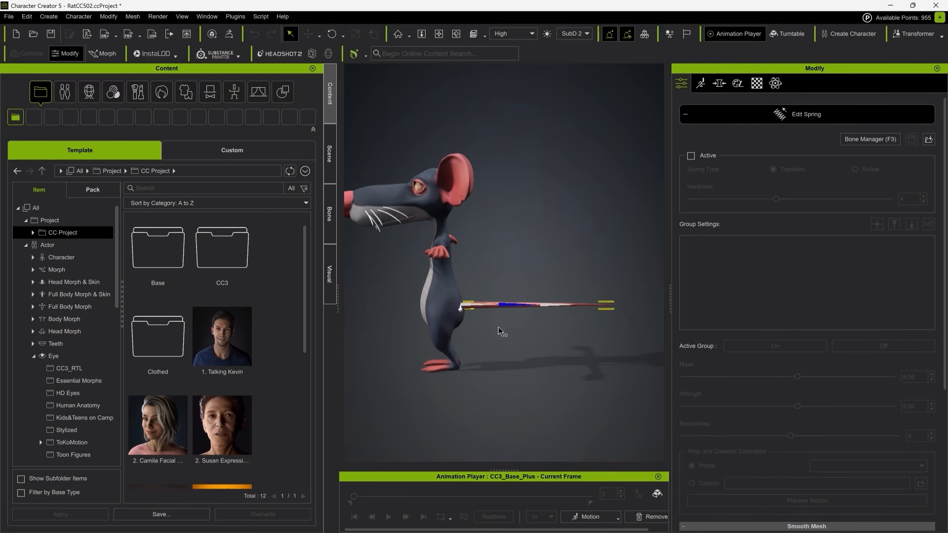
Activate spring physics on the tail's bones and set their spring type to Rotate.
click(329, 214)
click(80, 147)
click(99, 170)
click(691, 156)
click(110, 181)
click(691, 156)
click(65, 135)
click(691, 155)
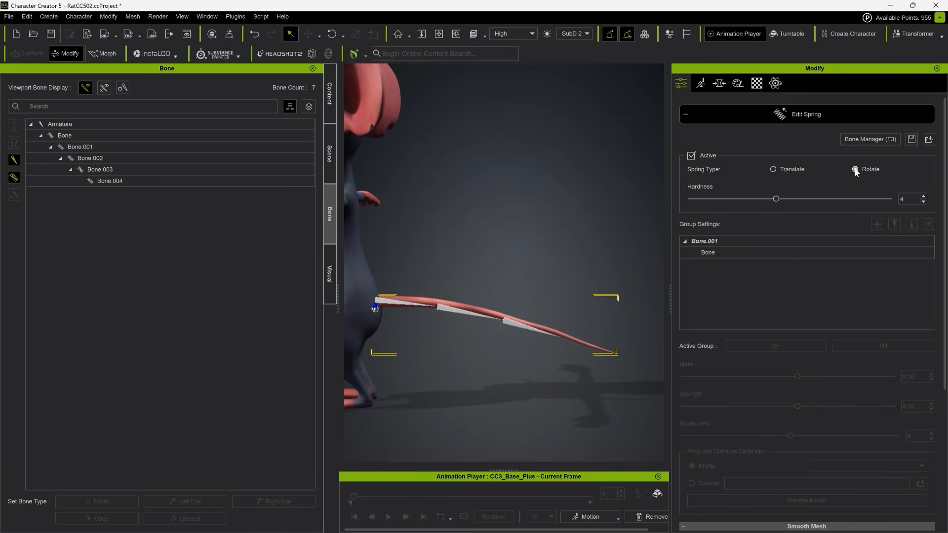
key(Escape)
click(571, 313)
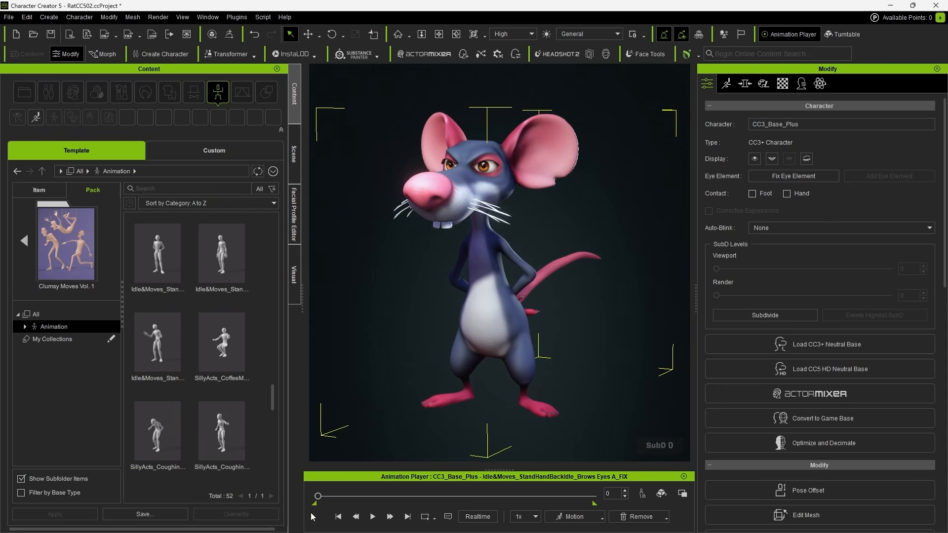
Play the rat's standing idle animation and switch playback from Realtime to By Frame.
key(space)
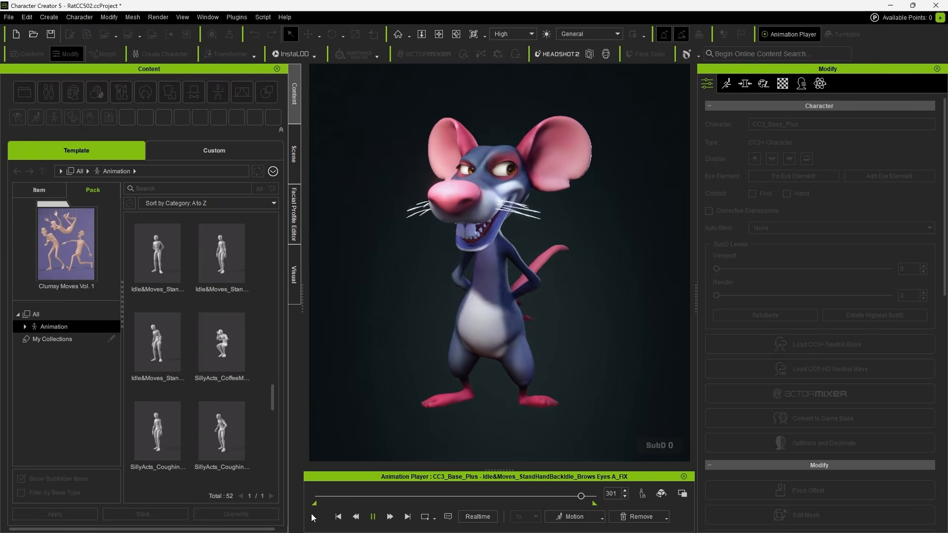
click(465, 516)
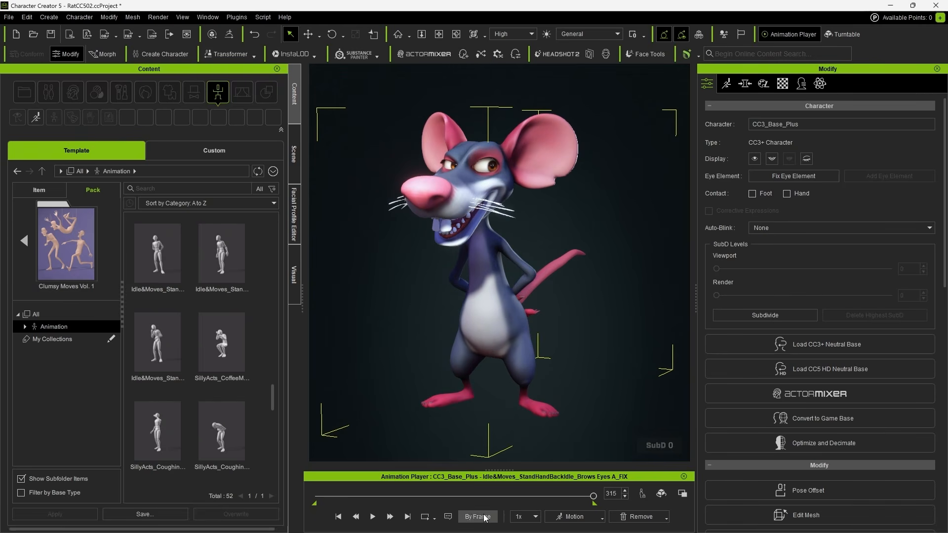
click(338, 516)
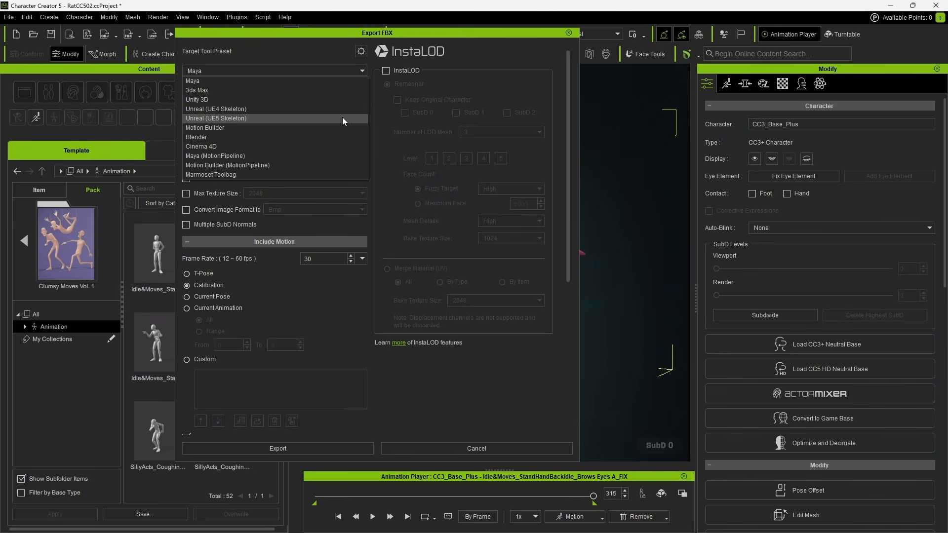
Set the FBX export to the Unreal (UE5 Skeleton) preset with Mesh and Motion.
click(342, 118)
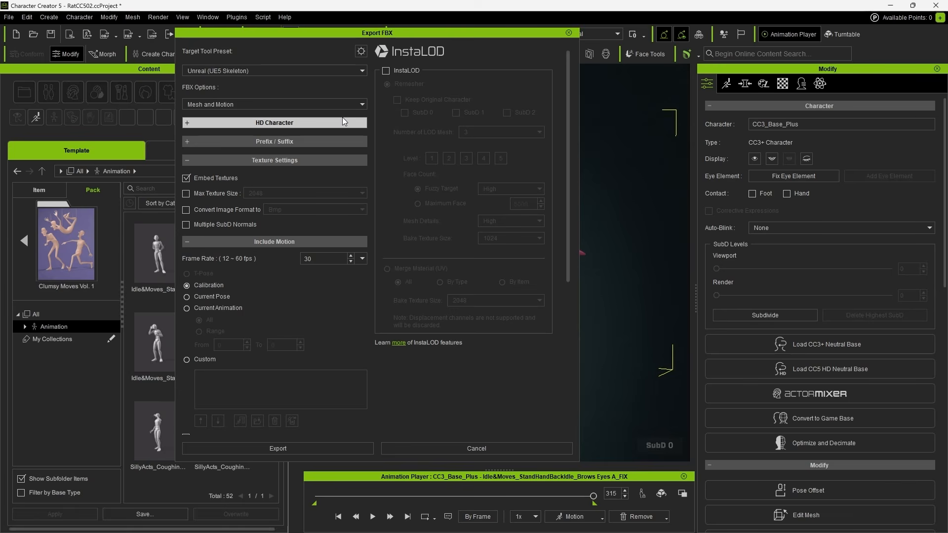
click(353, 103)
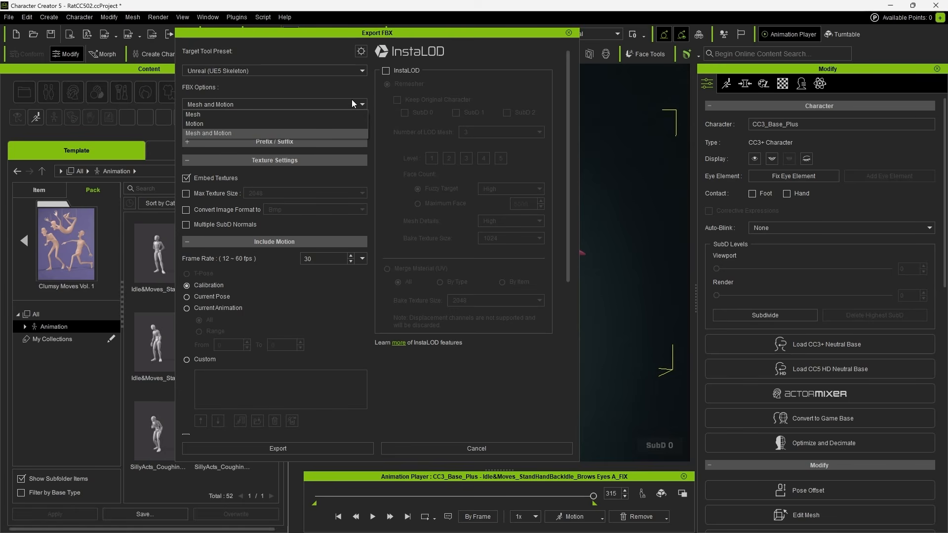
click(318, 132)
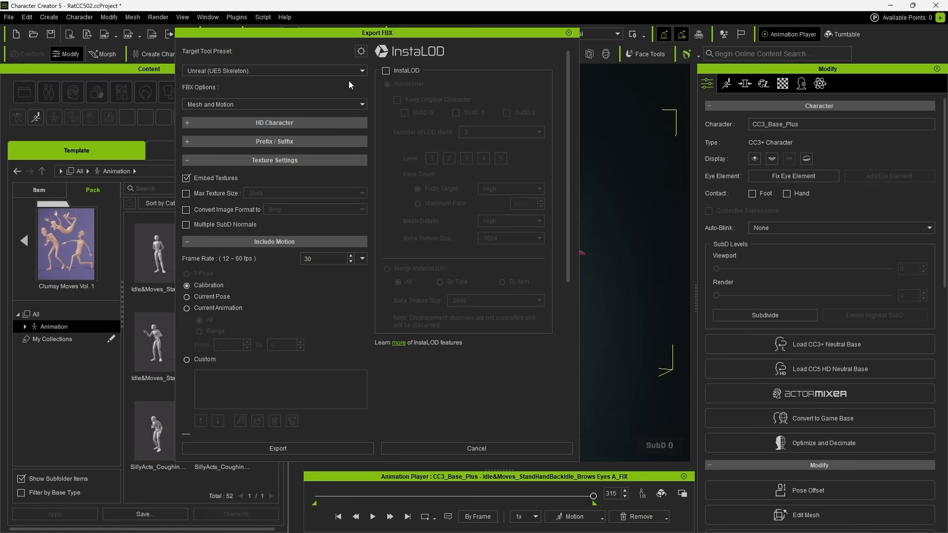
Review the advanced UE5 export settings through the texture preset, then the HD Character, current animation and frame rate options.
click(361, 51)
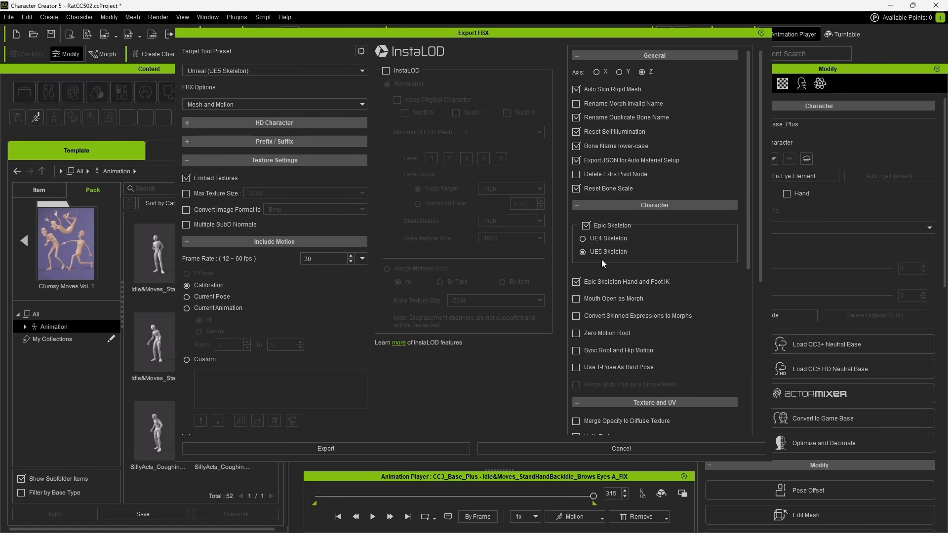
drag(745, 244, 747, 414)
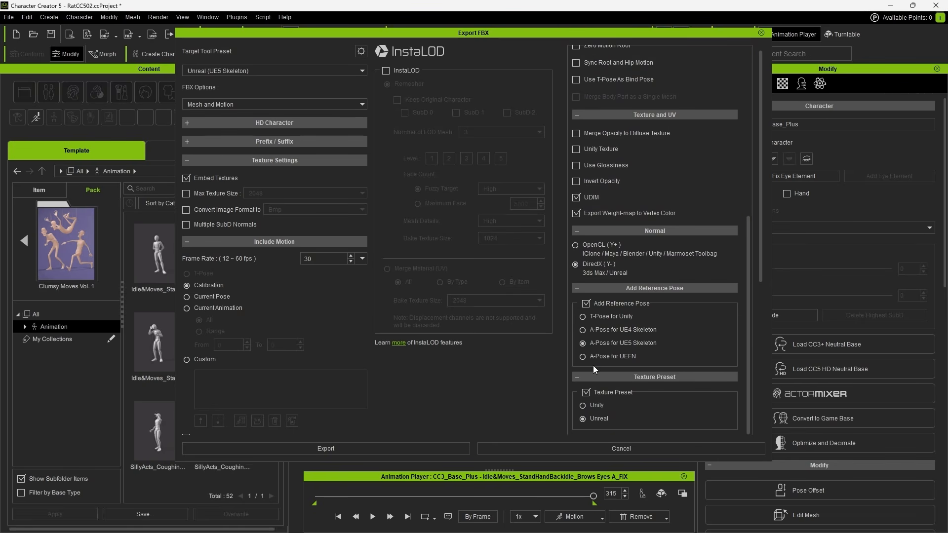
click(321, 122)
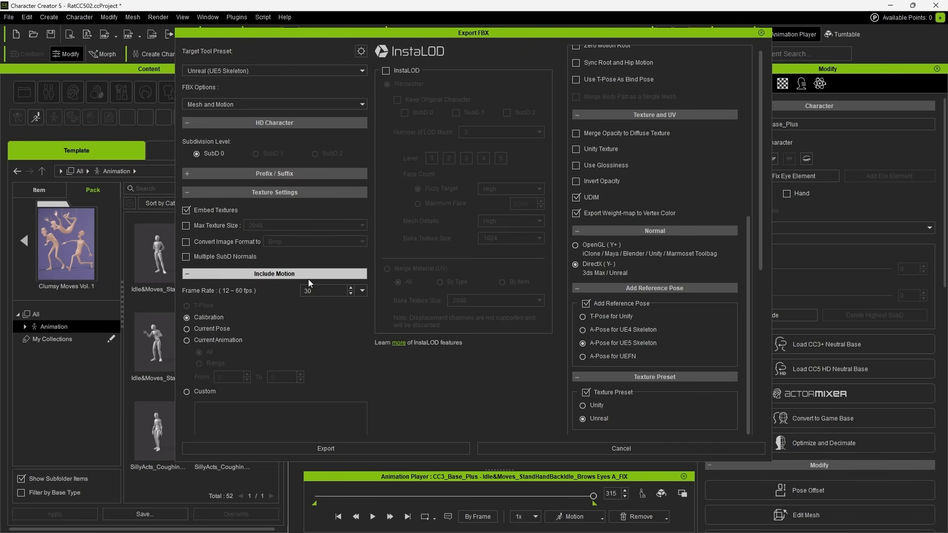
click(226, 338)
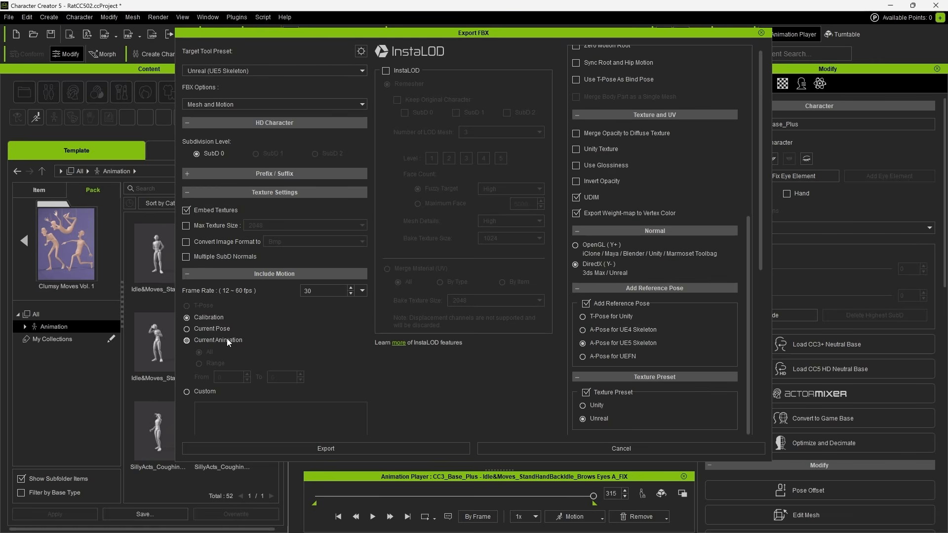
click(363, 291)
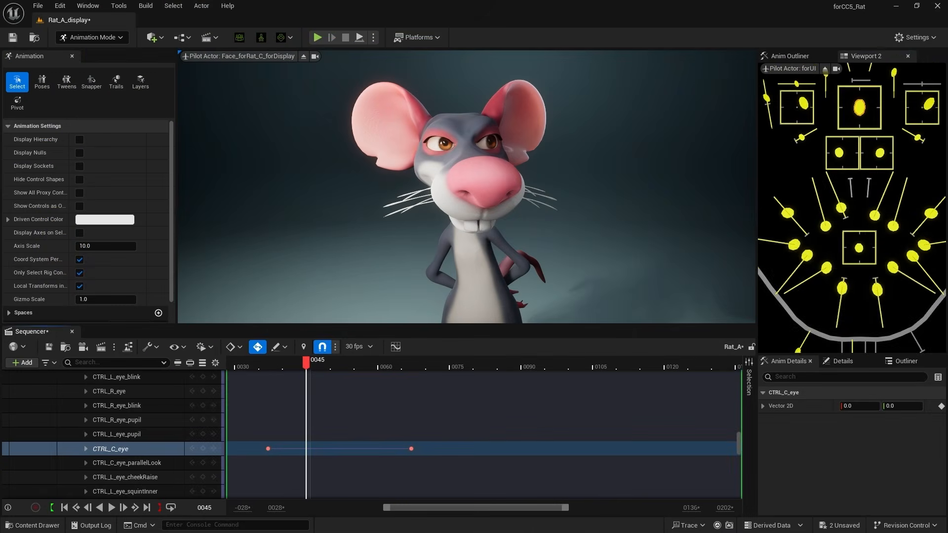
In Unreal Editor, adjust the central eye control at frame 45 and copy its key further along the timeline.
drag(864, 170, 861, 195)
click(306, 449)
key(ctrl+c)
drag(310, 365, 569, 365)
key(ctrl+v)
At frame 123, set the forUI camera's Y location to 2.0 and reframe the facial control board.
ctrl+scroll(631, 487, down, 3)
ctrl+scroll(598, 494, up, 4)
drag(379, 365, 506, 365)
click(906, 361)
click(809, 445)
click(843, 361)
click(868, 455)
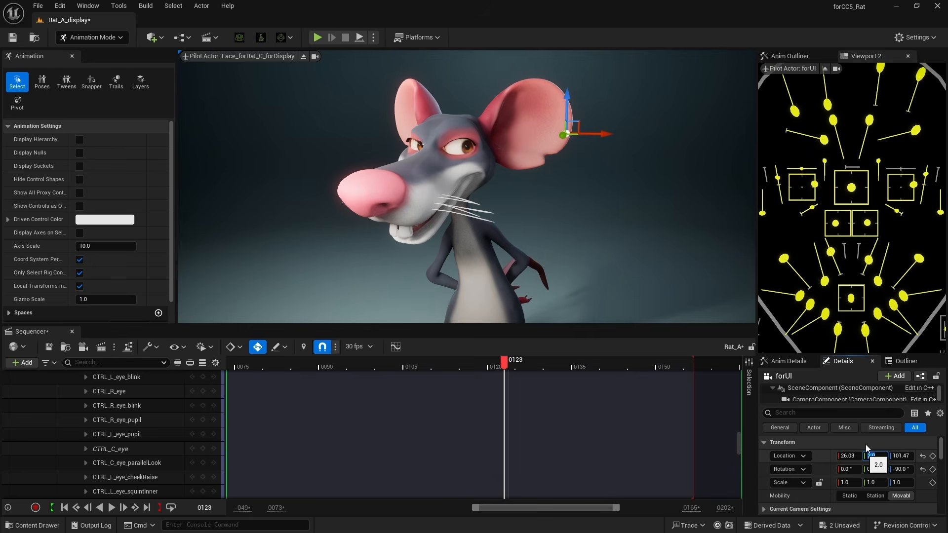
text(2)
key(Return)
middle_drag(852, 208, 852, 277)
click(788, 362)
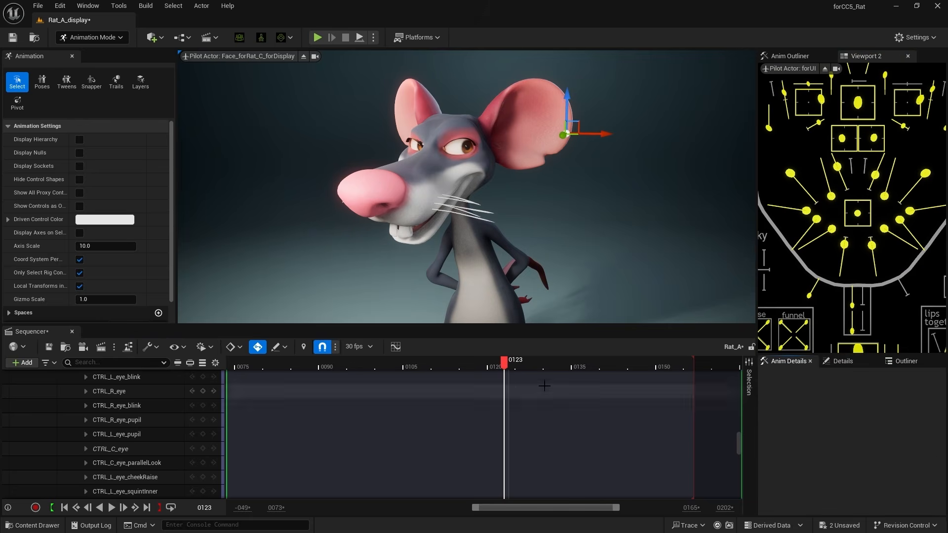
Set keys on the rat's facial controls at frame 105.
drag(505, 366, 403, 366)
middle_drag(853, 207, 858, 282)
click(851, 269)
click(941, 406)
click(839, 105)
middle_drag(851, 148, 845, 226)
click(860, 138)
mouse_move(739, 425)
mouse_down()
mouse_move(742, 386)
mouse_move(739, 449)
mouse_move(739, 433)
mouse_up()
Key the left and right nose controls at frame 145.
drag(464, 366, 625, 370)
click(941, 407)
click(829, 139)
click(941, 407)
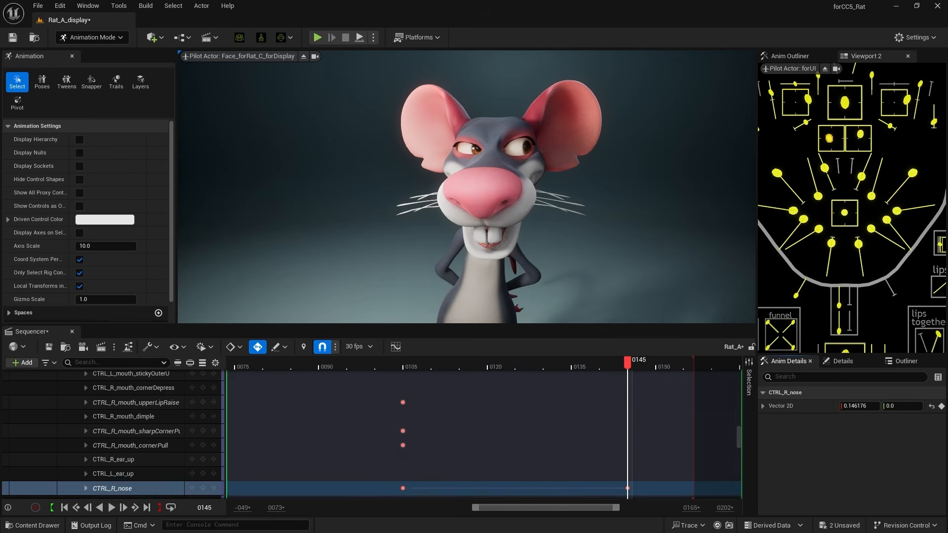
Key the upper lip raise, sharp corner pull and corner pull mouth controls on both sides at frame 145.
click(824, 169)
click(941, 406)
click(861, 177)
click(941, 406)
click(818, 196)
click(941, 407)
click(871, 196)
click(941, 406)
click(777, 173)
click(941, 406)
click(912, 174)
click(941, 406)
Key the jaw control at frame 145.
middle_drag(872, 277, 852, 179)
click(825, 261)
click(941, 406)
At frame 124, pull the jaw control down to about 0.92 to open the mouth wider.
mouse_move(600, 367)
mouse_down()
mouse_move(341, 358)
mouse_move(361, 368)
mouse_move(674, 373)
mouse_move(239, 365)
mouse_move(649, 368)
mouse_move(592, 373)
mouse_up()
ctrl+scroll(674, 377, down, 2)
drag(825, 228, 825, 255)
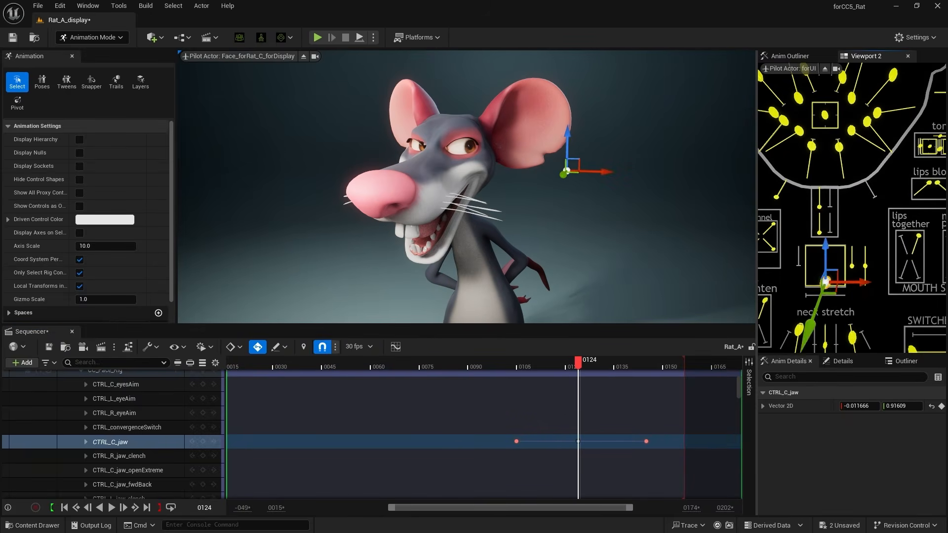
Adjust the upper lip raise and sharp corner pull controls on both sides at frame 124.
middle_drag(825, 255, 858, 347)
click(837, 160)
shift+click(875, 169)
click(884, 189)
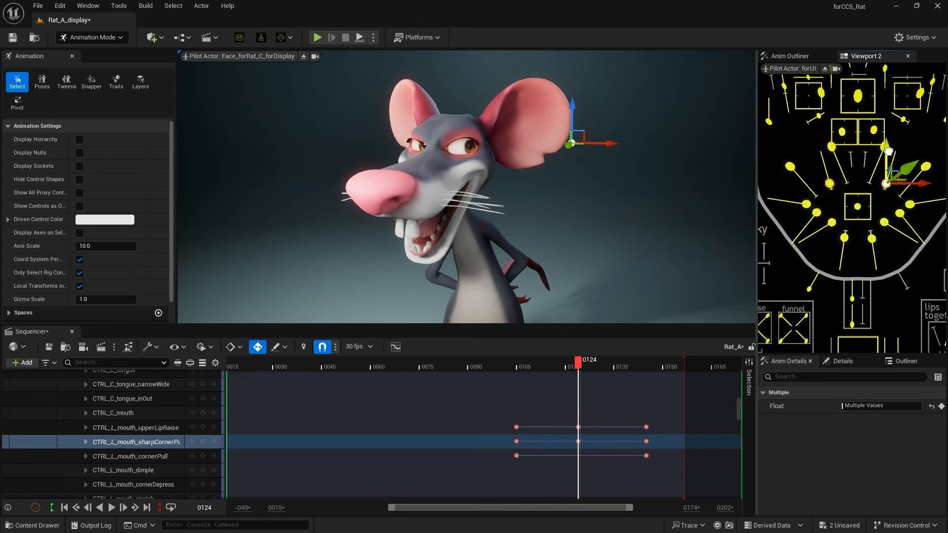
Raise both nose controls to about 0.84 at frame 124.
click(842, 132)
shift+click(874, 129)
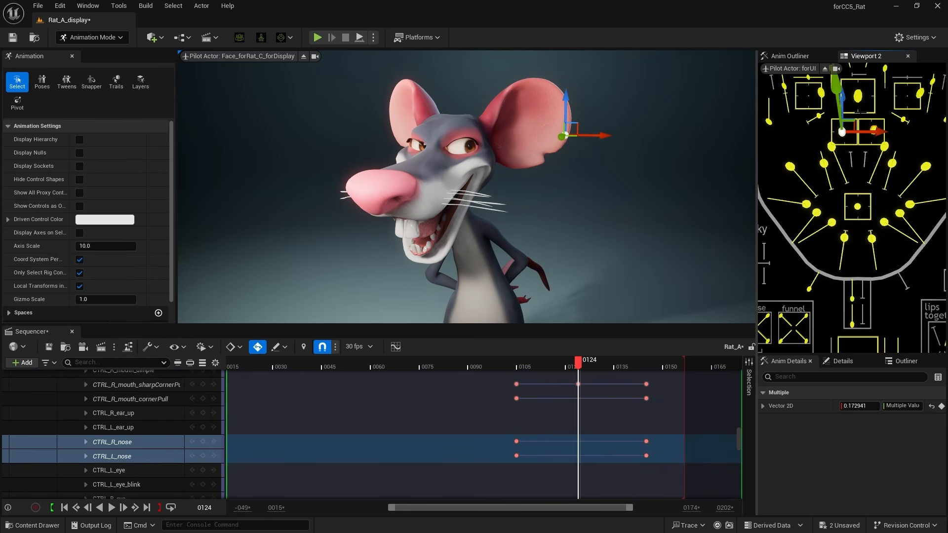
middle_drag(855, 113, 848, 171)
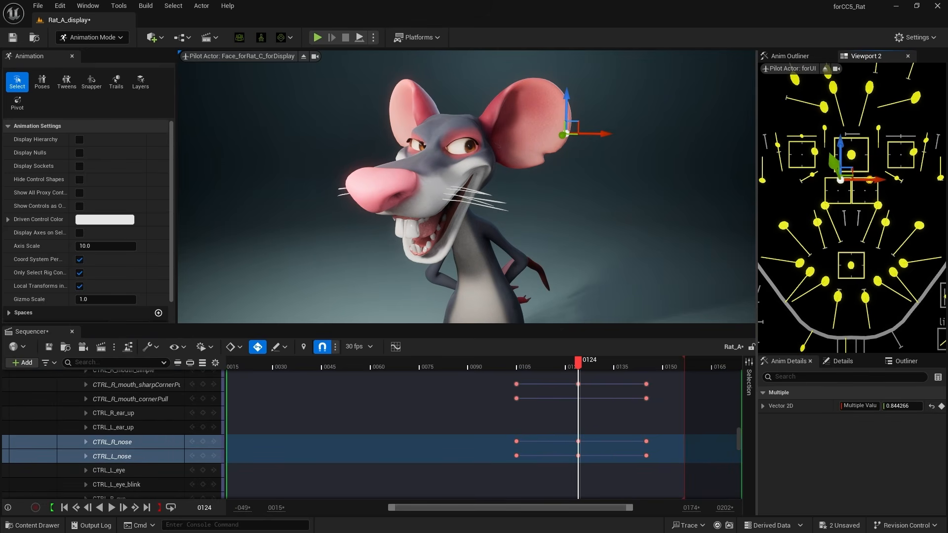
Refine the jaw pose at frame 124 to about 0.21 sideways and 0.73 open.
middle_drag(853, 296, 846, 87)
click(846, 226)
mouse_move(855, 216)
mouse_down()
mouse_move(842, 188)
mouse_move(850, 205)
mouse_up()
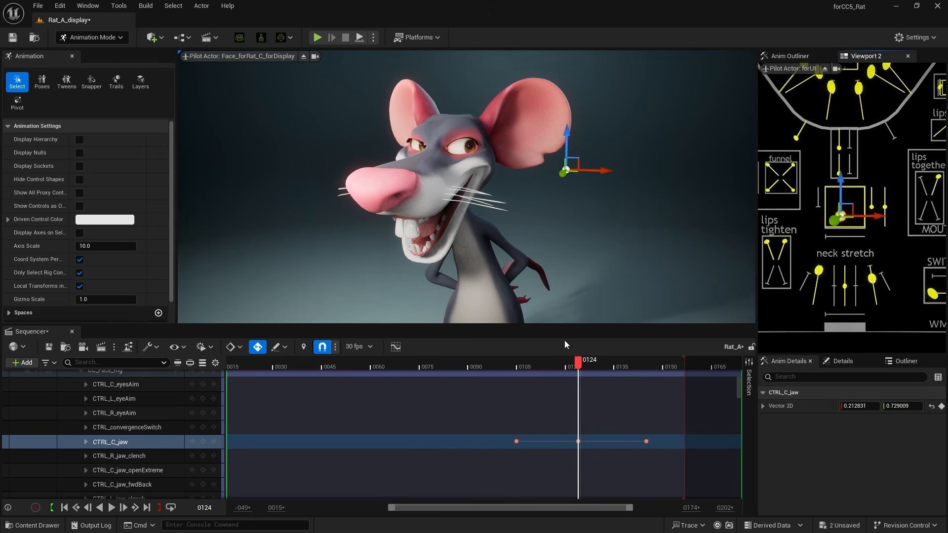
Play the facial animation from about frame 15 to review the motion.
click(302, 363)
drag(298, 363, 233, 363)
key(space)
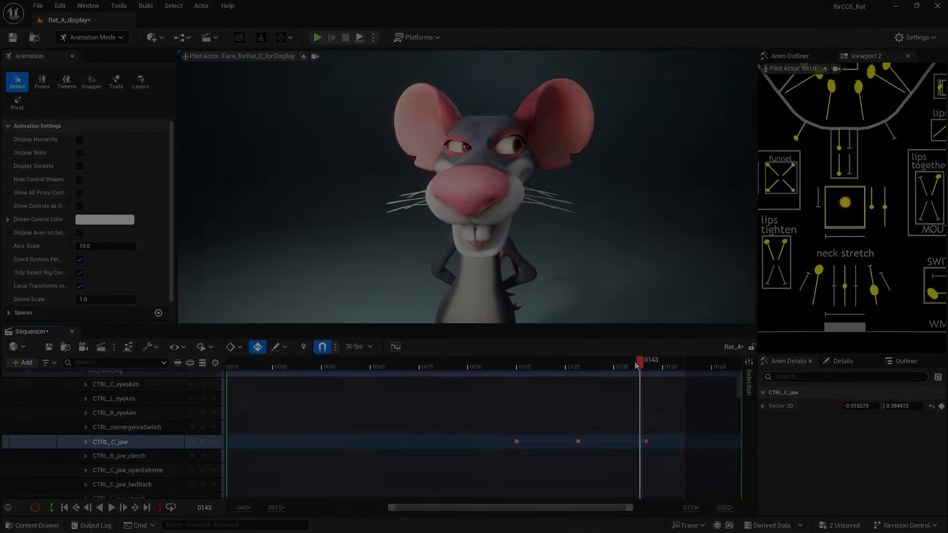